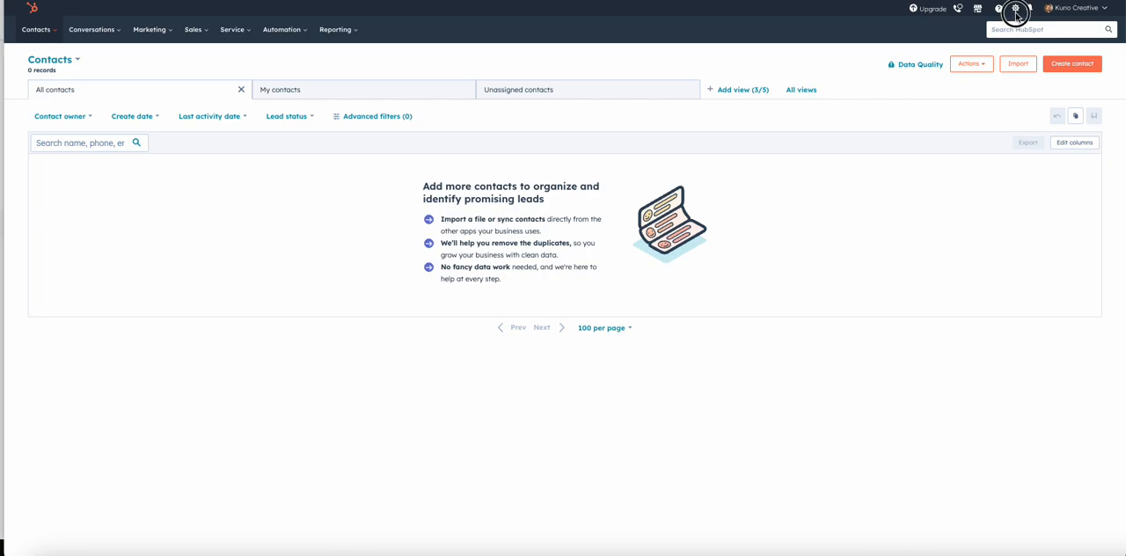
Step: Open the notification preferences in the account settings
{"action": "left_click", "coordinate": [1016, 10]}
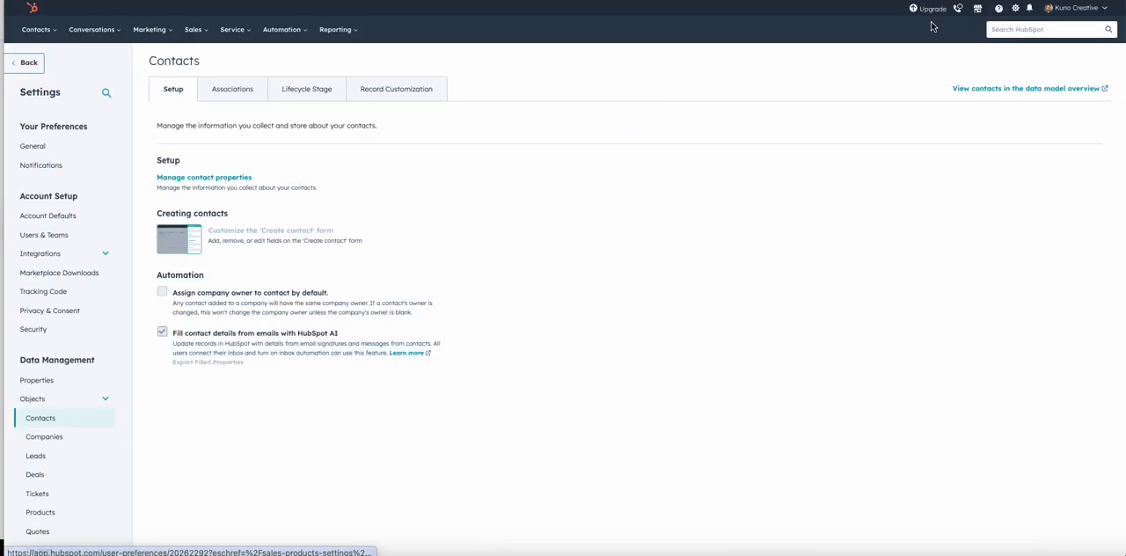
{"action": "left_click", "coordinate": [32, 146]}
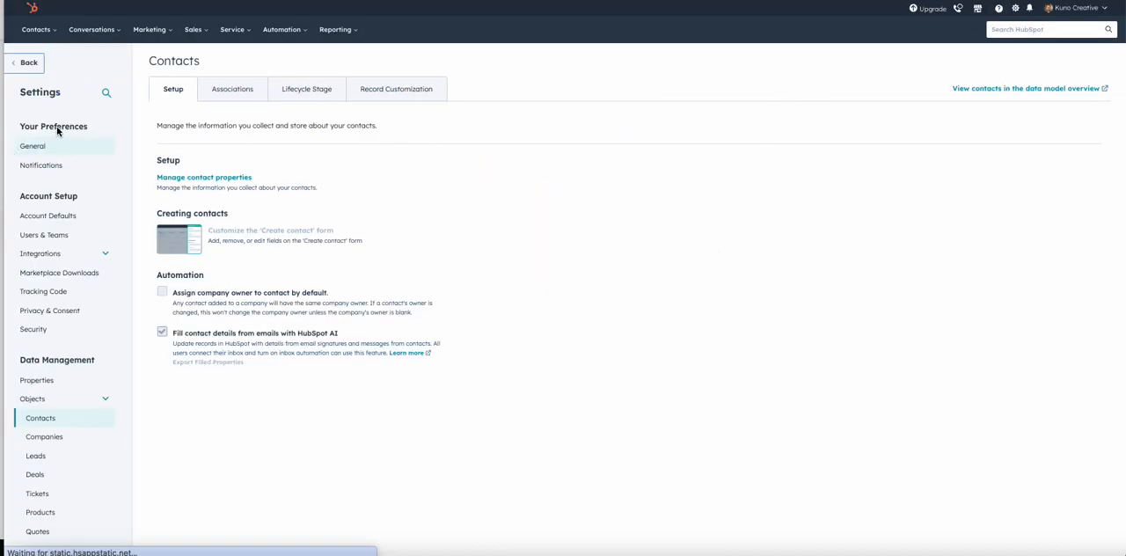
{"action": "left_click_drag", "start_coordinate": [18, 127], "coordinate": [99, 132]}
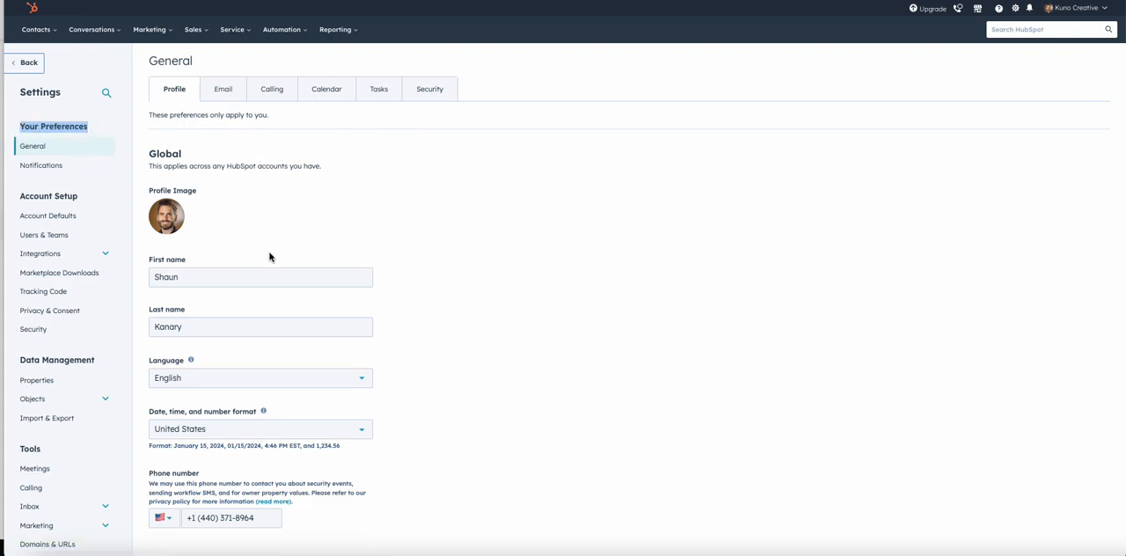
{"action": "left_click", "coordinate": [44, 168]}
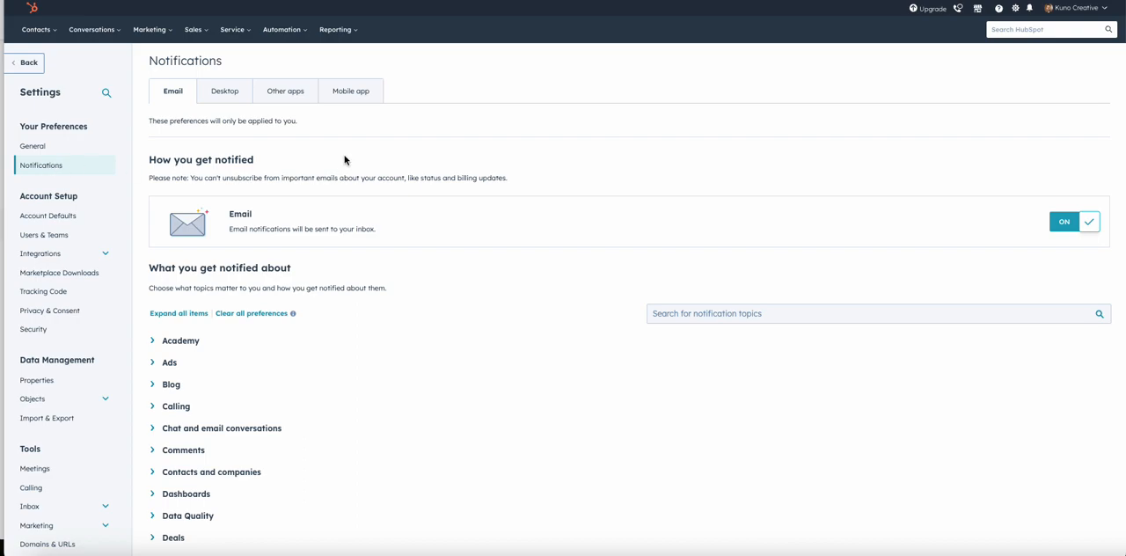
Step: Review the delivery options for email, desktop and mobile app notifications
{"action": "left_click", "coordinate": [398, 231]}
{"action": "left_click_drag", "start_coordinate": [397, 232], "coordinate": [201, 214]}
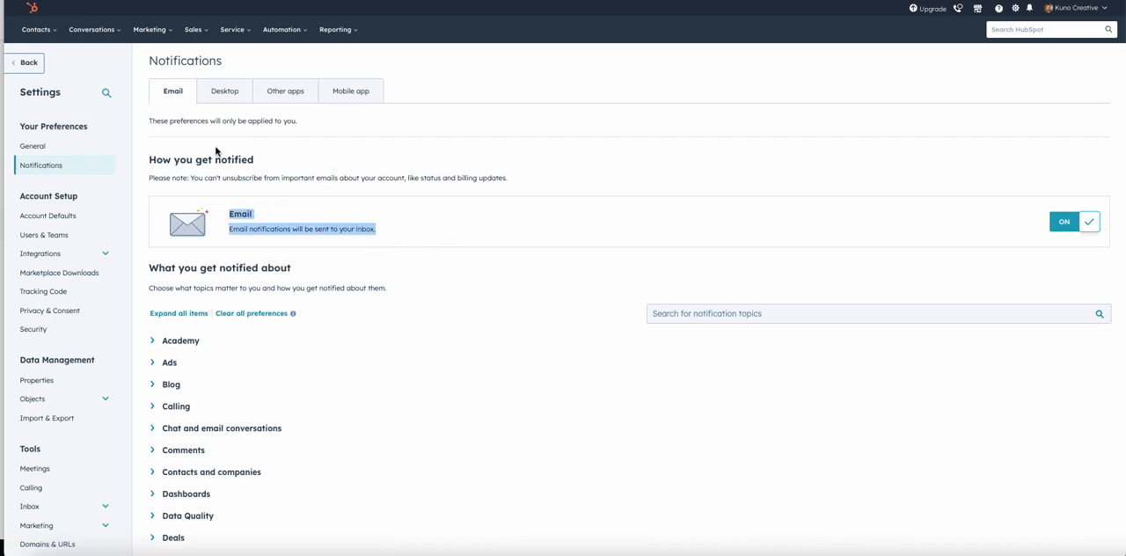
{"action": "left_click", "coordinate": [215, 97]}
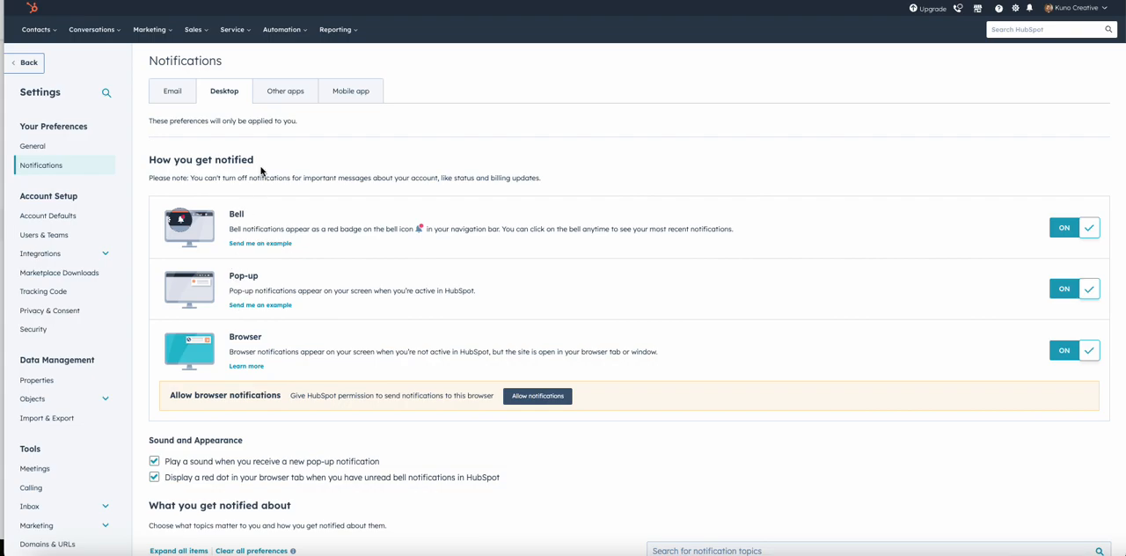
{"action": "left_click", "coordinate": [361, 92]}
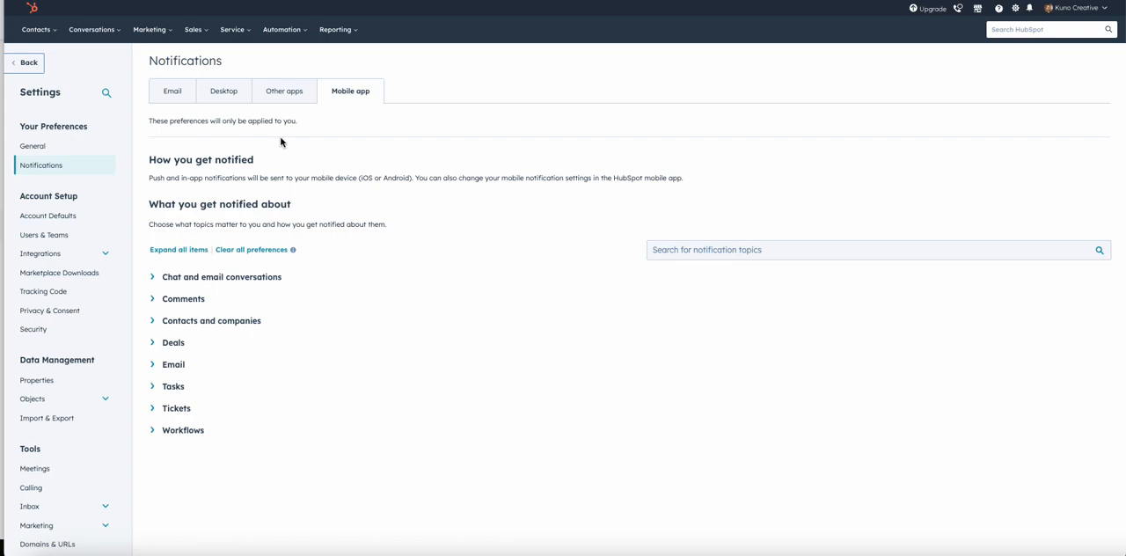
Step: Return to the email notification preferences and look through the full list of notification topics
{"action": "left_click", "coordinate": [185, 97]}
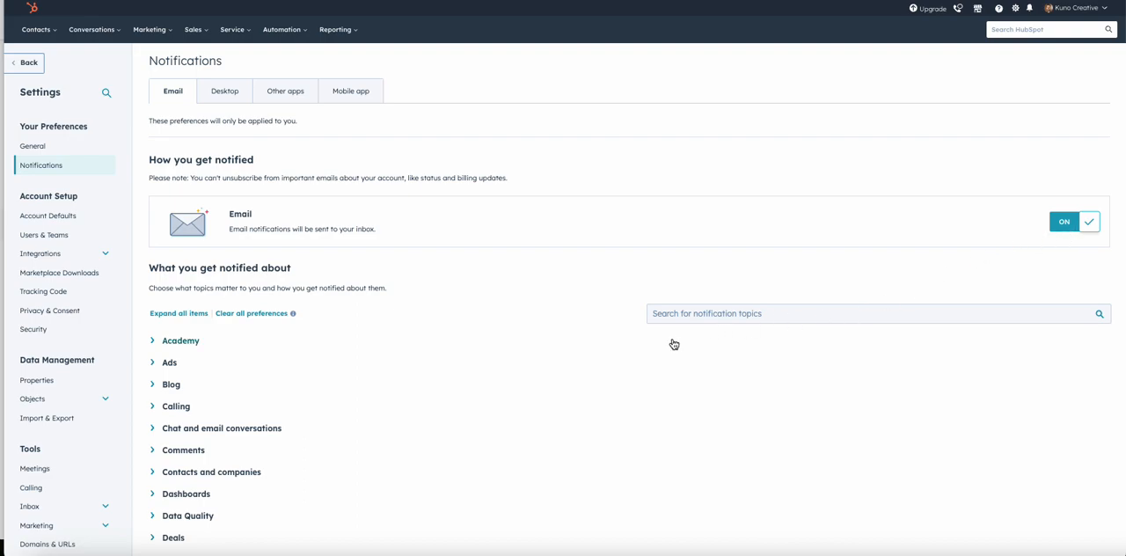
{"action": "scroll", "coordinate": [519, 400], "scroll_direction": "down", "scroll_amount": 2}
{"action": "scroll", "coordinate": [520, 403], "scroll_direction": "down", "scroll_amount": 2}
{"action": "scroll", "coordinate": [520, 403], "scroll_direction": "up", "scroll_amount": 2}
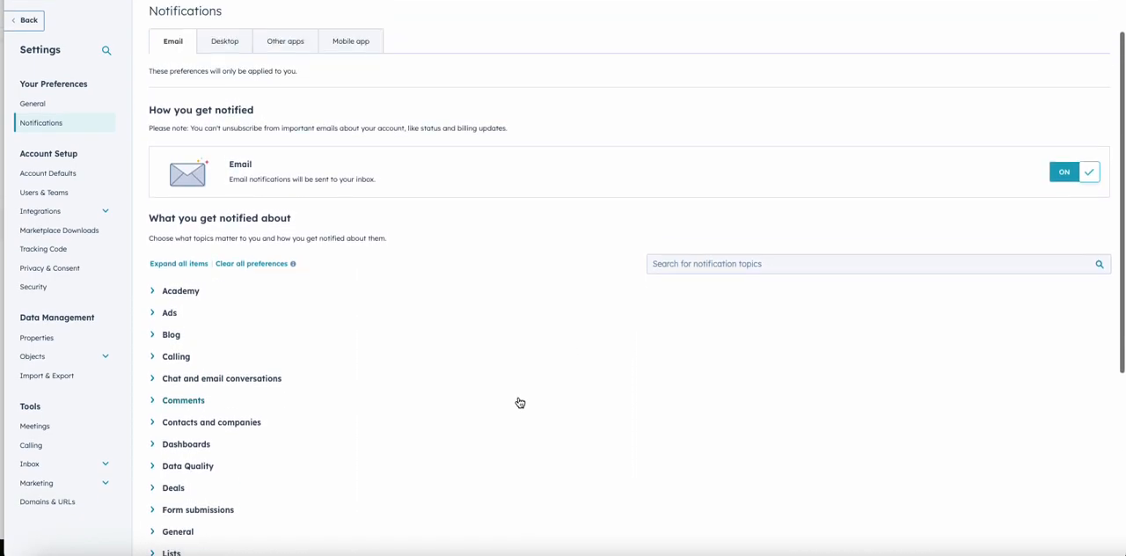
{"action": "scroll", "coordinate": [520, 403], "scroll_direction": "up", "scroll_amount": 2}
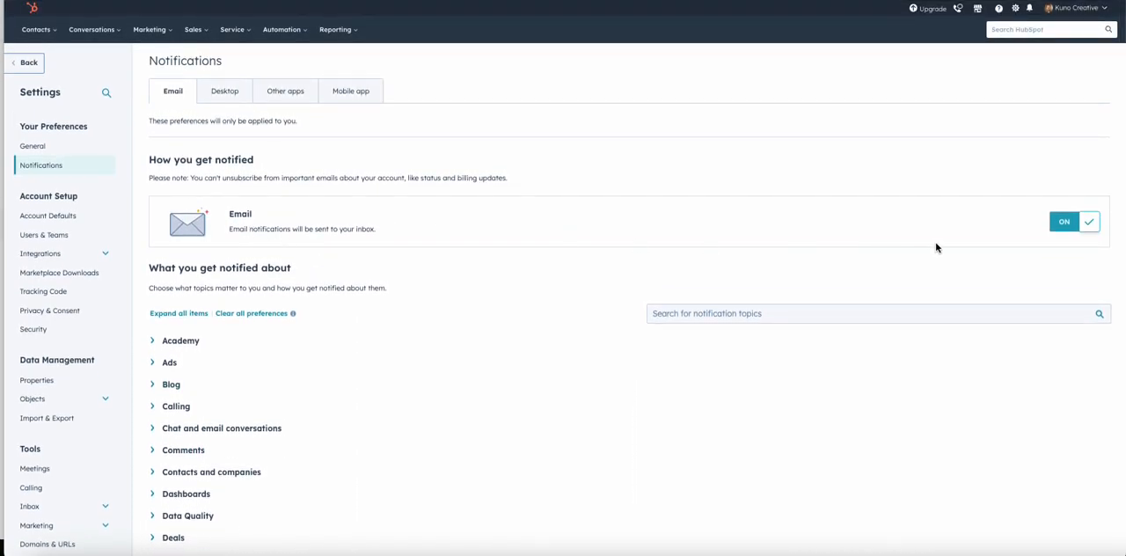
{"action": "scroll", "coordinate": [751, 220], "scroll_direction": "down", "scroll_amount": 2}
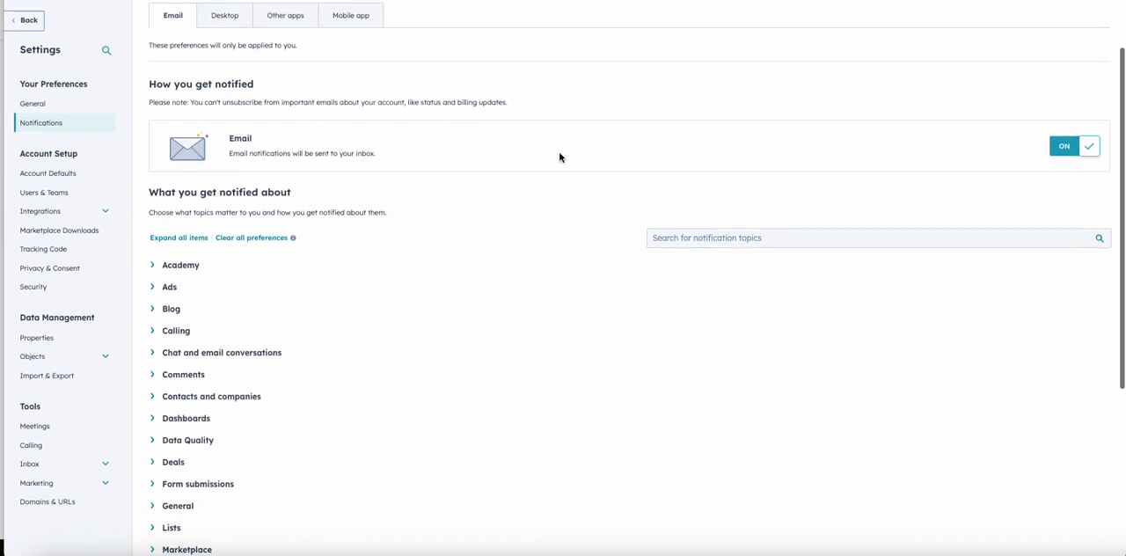
{"action": "scroll", "coordinate": [436, 217], "scroll_direction": "down", "scroll_amount": 4}
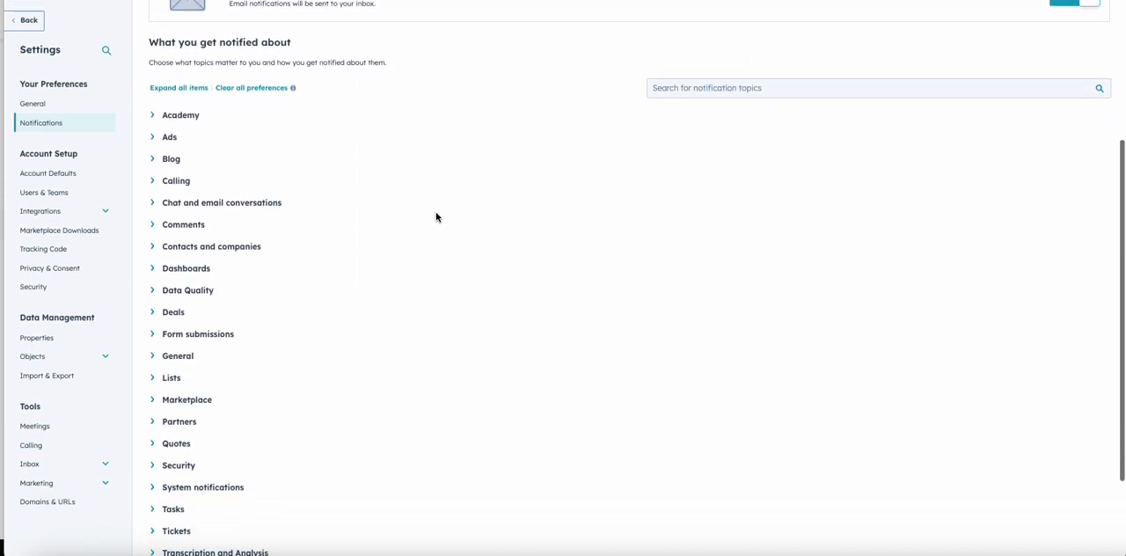
{"action": "scroll", "coordinate": [237, 335], "scroll_direction": "down", "scroll_amount": 3}
{"action": "scroll", "coordinate": [236, 335], "scroll_direction": "up", "scroll_amount": 1}
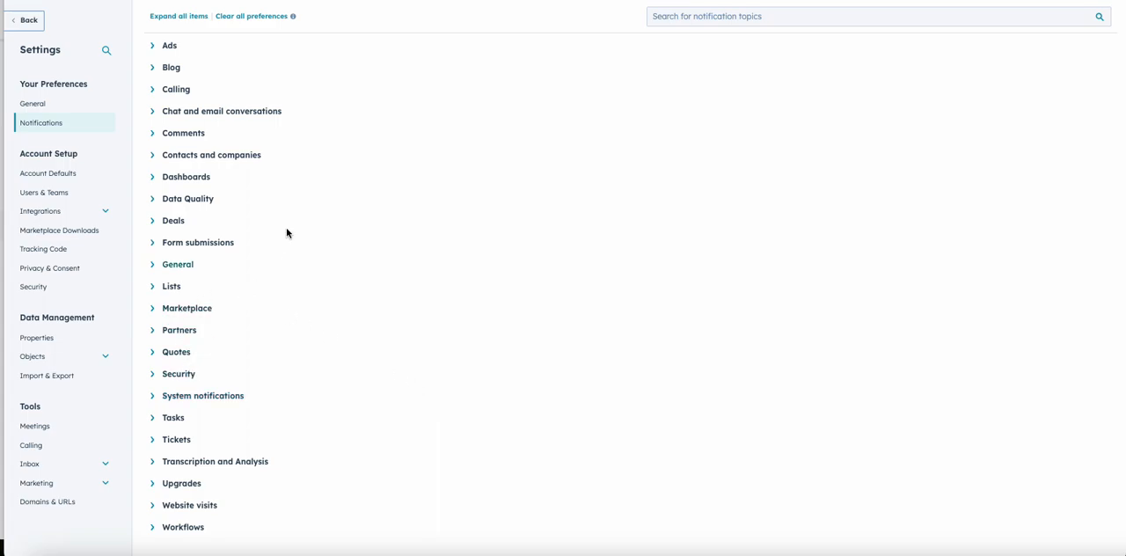
Step: Turn off the Form submission email notification and collapse the Form submissions topic
{"action": "left_click", "coordinate": [175, 245]}
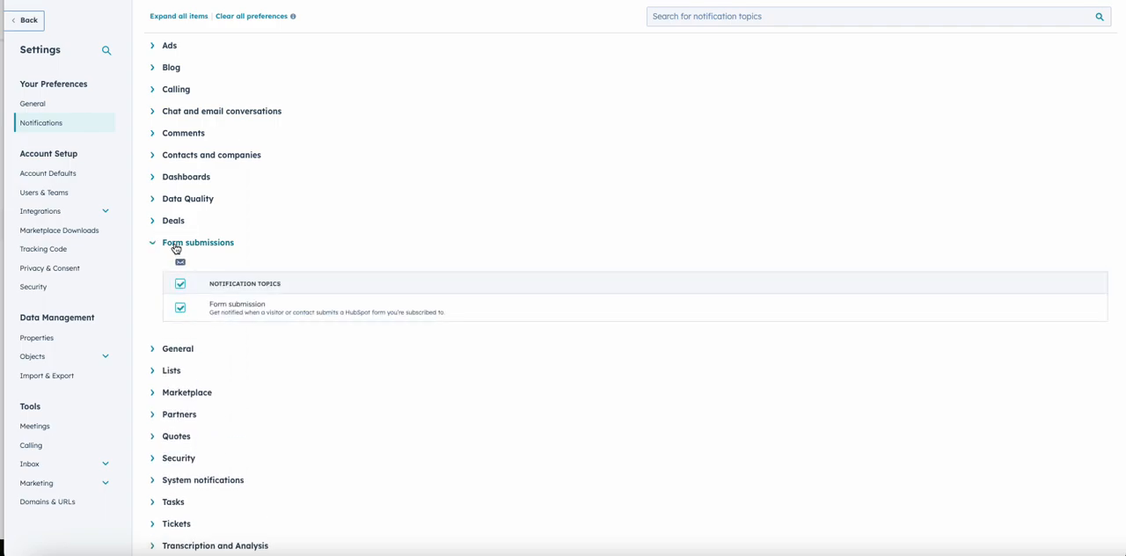
{"action": "left_click", "coordinate": [180, 308]}
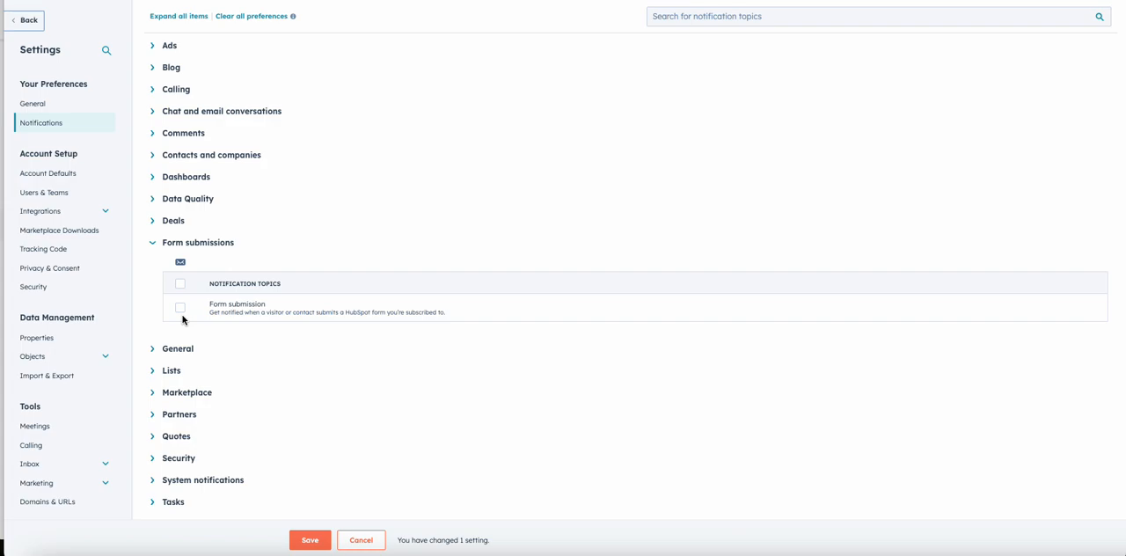
{"action": "scroll", "coordinate": [183, 320], "scroll_direction": "up", "scroll_amount": 3}
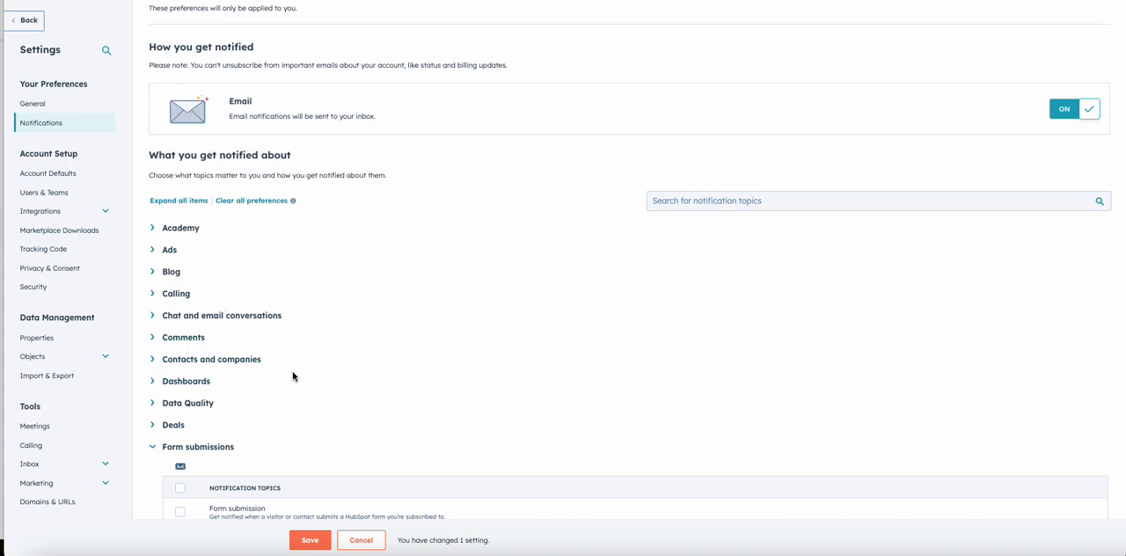
{"action": "scroll", "coordinate": [292, 376], "scroll_direction": "down", "scroll_amount": 1}
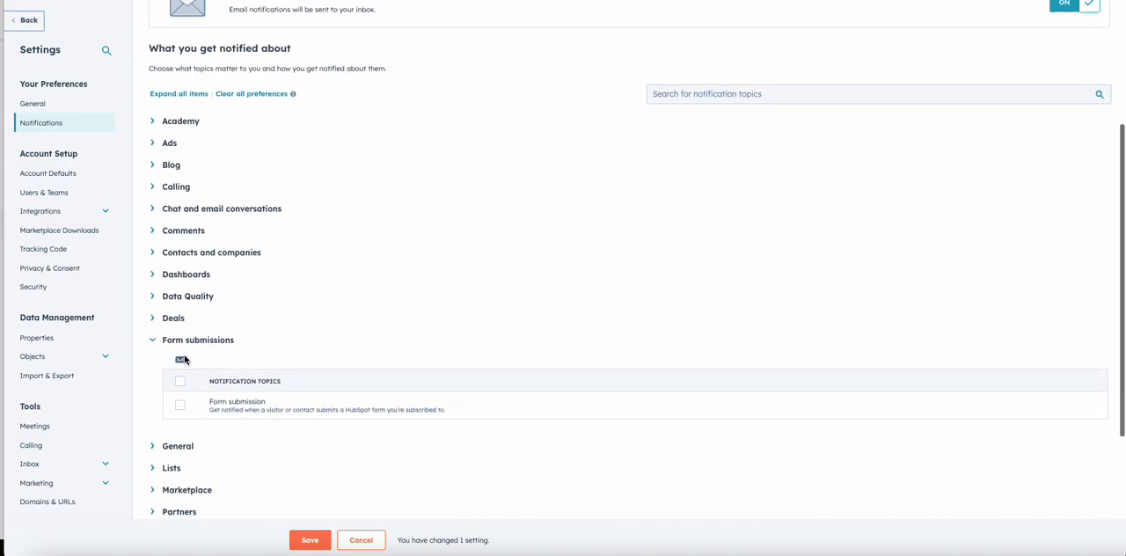
{"action": "left_click", "coordinate": [152, 341]}
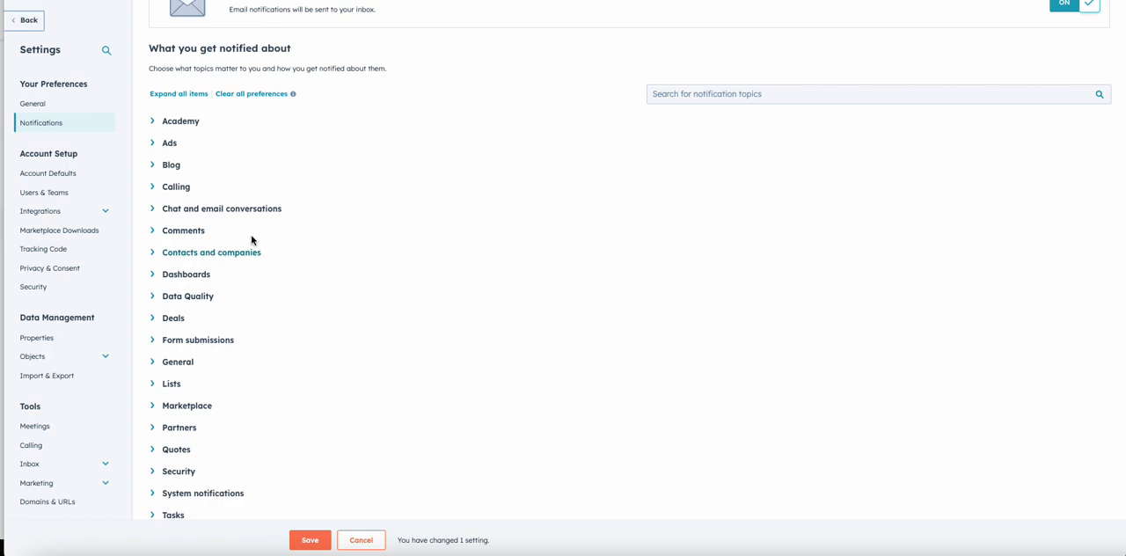
Step: Search the notification topics for "form", turn the Form submission email notification back on, and clear the search
{"action": "left_click", "coordinate": [716, 95]}
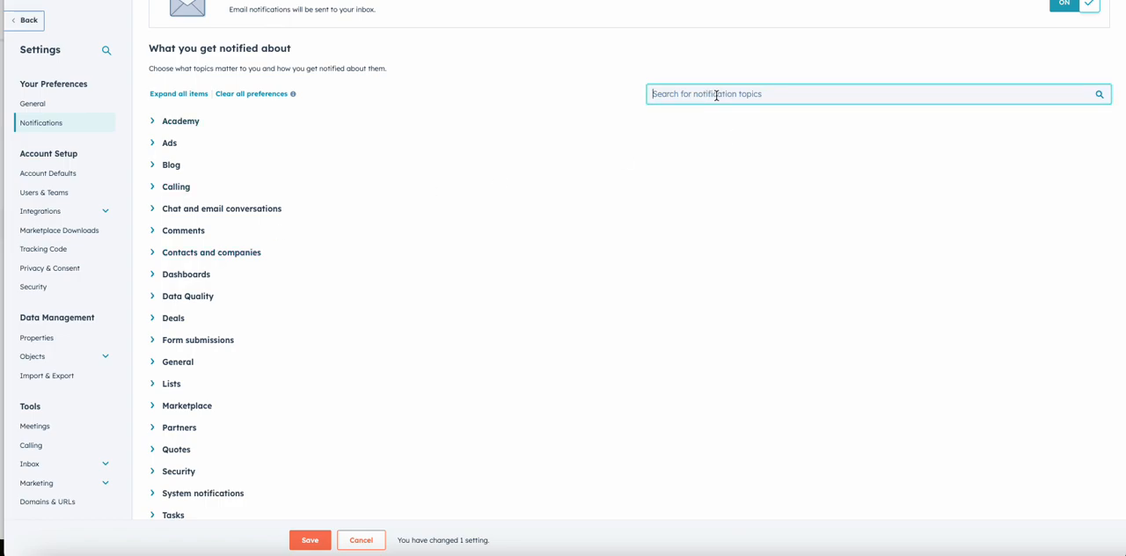
{"action": "type", "text": "form"}
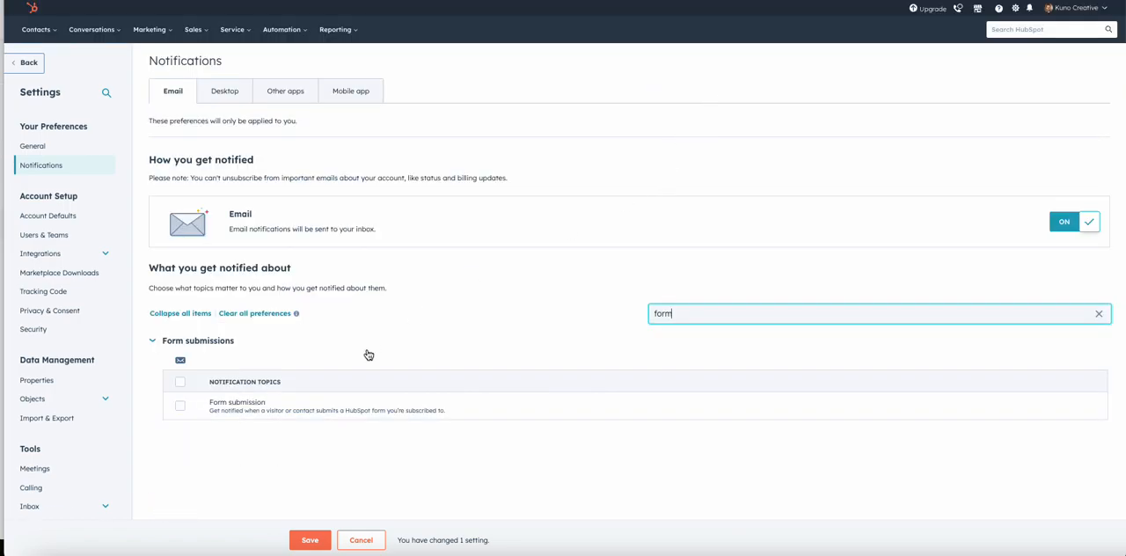
{"action": "left_click", "coordinate": [180, 404]}
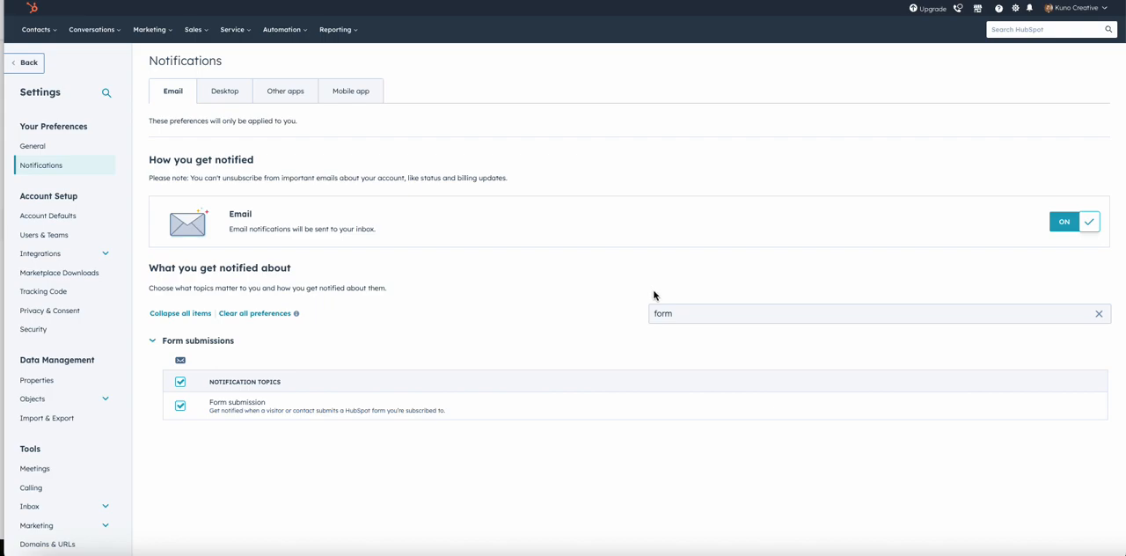
{"action": "left_click", "coordinate": [1099, 313]}
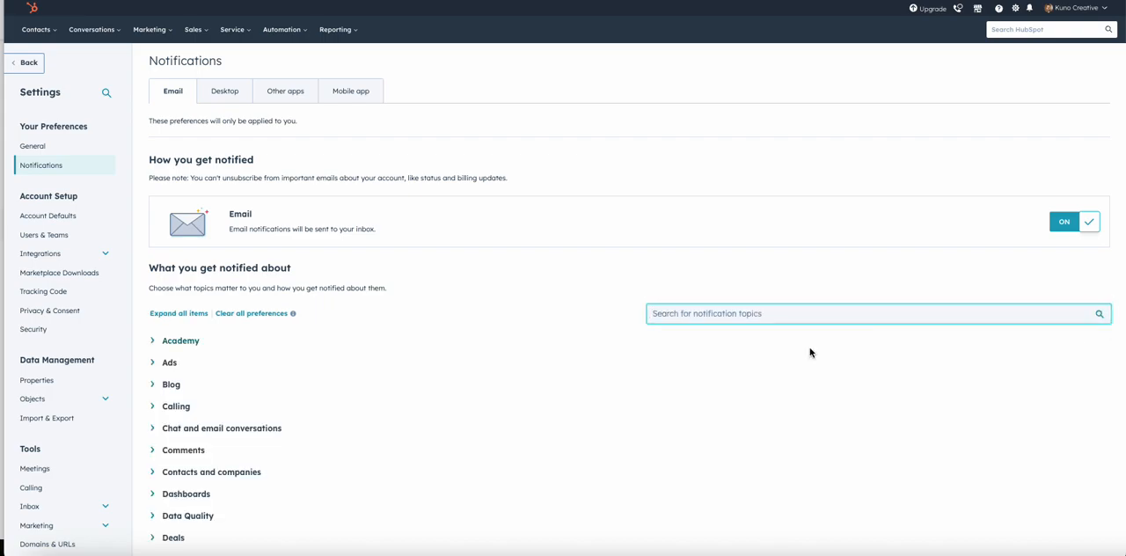
Step: Turn off the HubSpot Academy activity email notification under Academy and collapse that topic
{"action": "scroll", "coordinate": [781, 360], "scroll_direction": "down", "scroll_amount": 5}
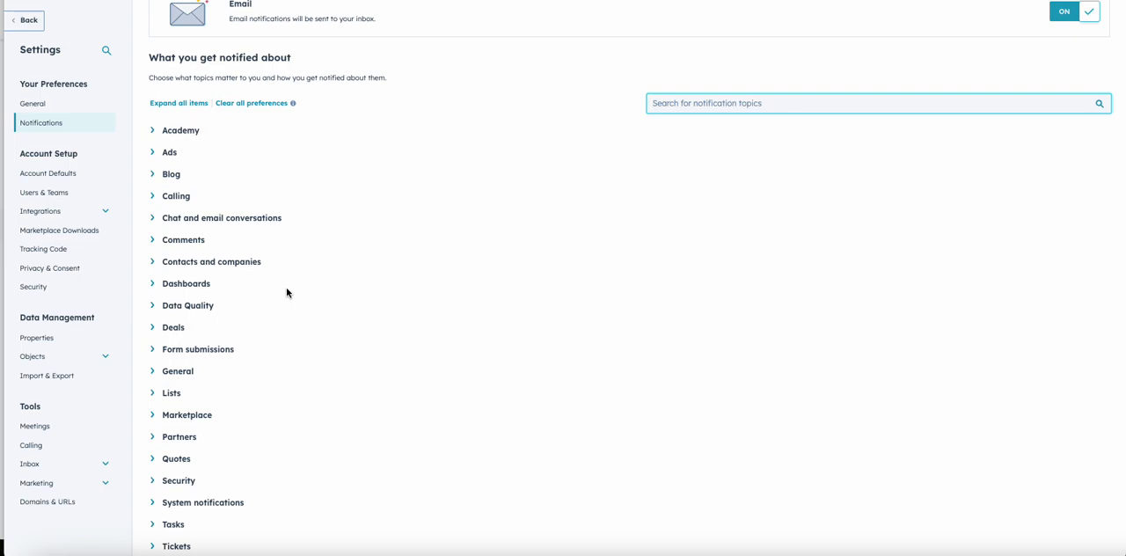
{"action": "scroll", "coordinate": [287, 293], "scroll_direction": "down", "scroll_amount": 1}
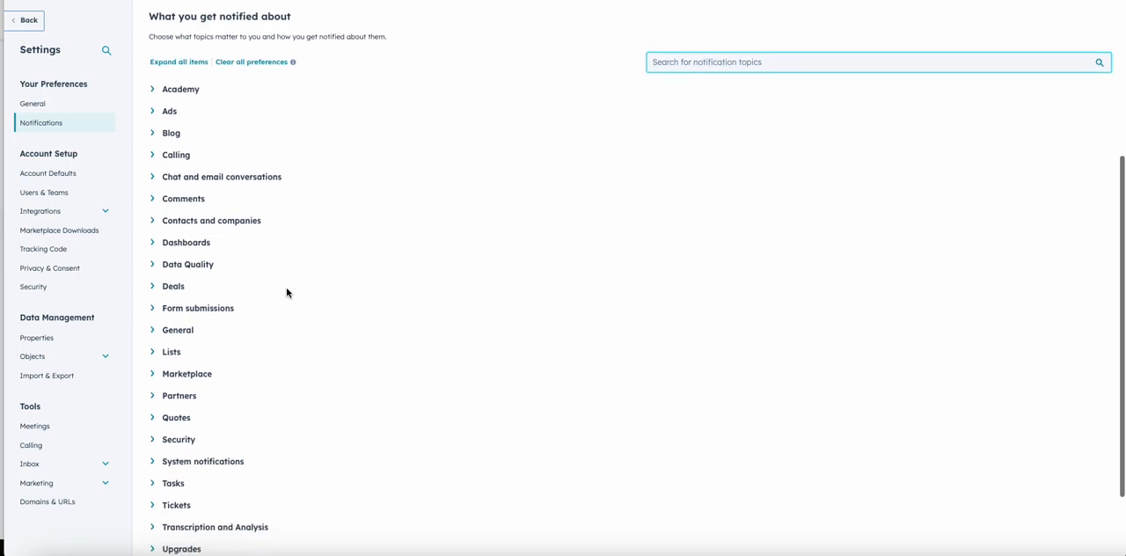
{"action": "left_click", "coordinate": [154, 93]}
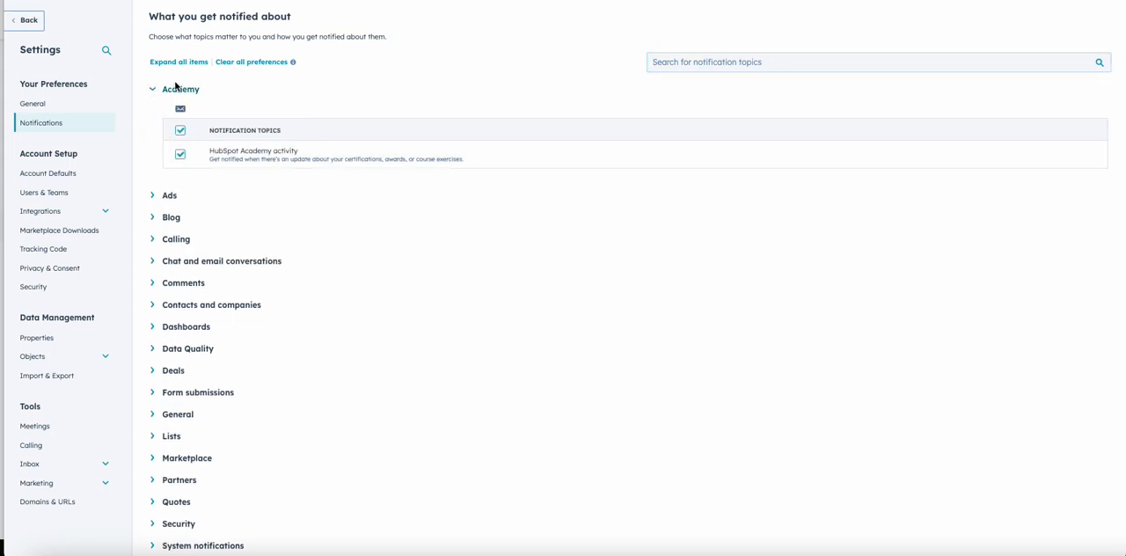
{"action": "scroll", "coordinate": [175, 85], "scroll_direction": "up", "scroll_amount": 5}
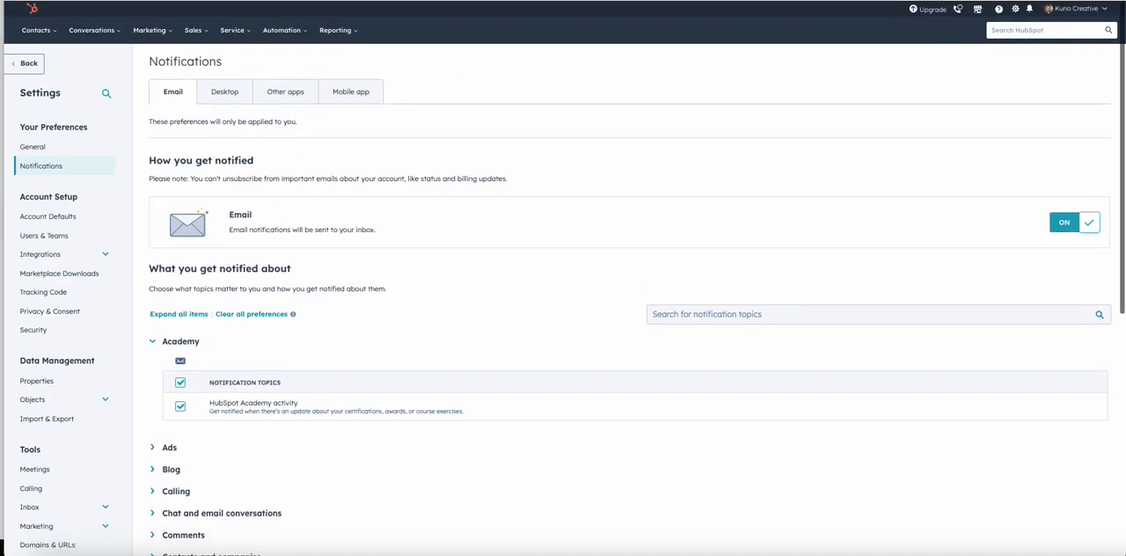
{"action": "left_click", "coordinate": [1078, 7]}
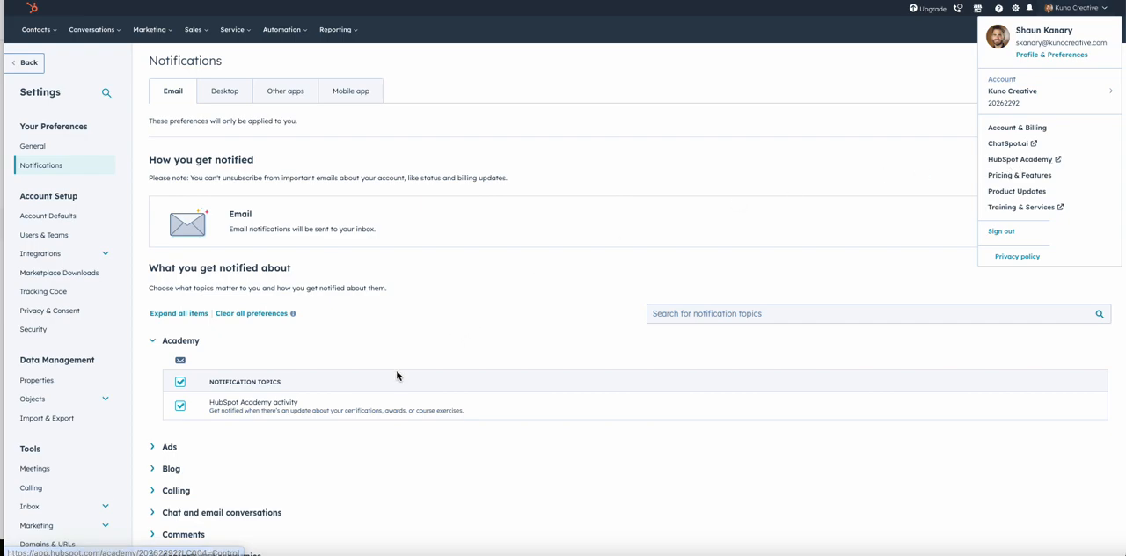
{"action": "left_click", "coordinate": [180, 407]}
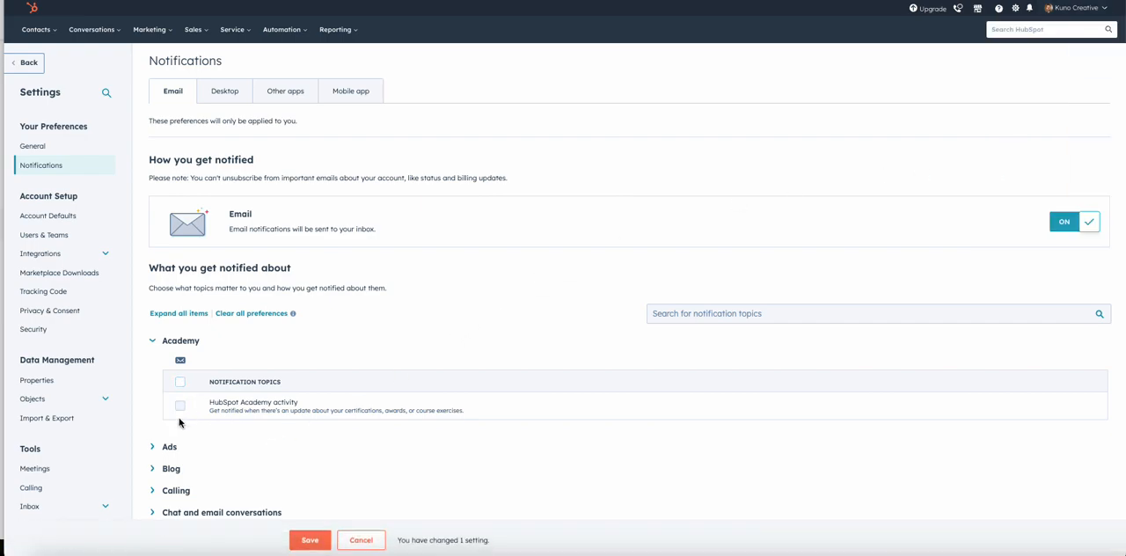
{"action": "left_click", "coordinate": [155, 341]}
Step: Turn off the Ad sequence email notification under Ads and collapse that topic
{"action": "left_click", "coordinate": [158, 362]}
{"action": "scroll", "coordinate": [176, 378], "scroll_direction": "down", "scroll_amount": 1}
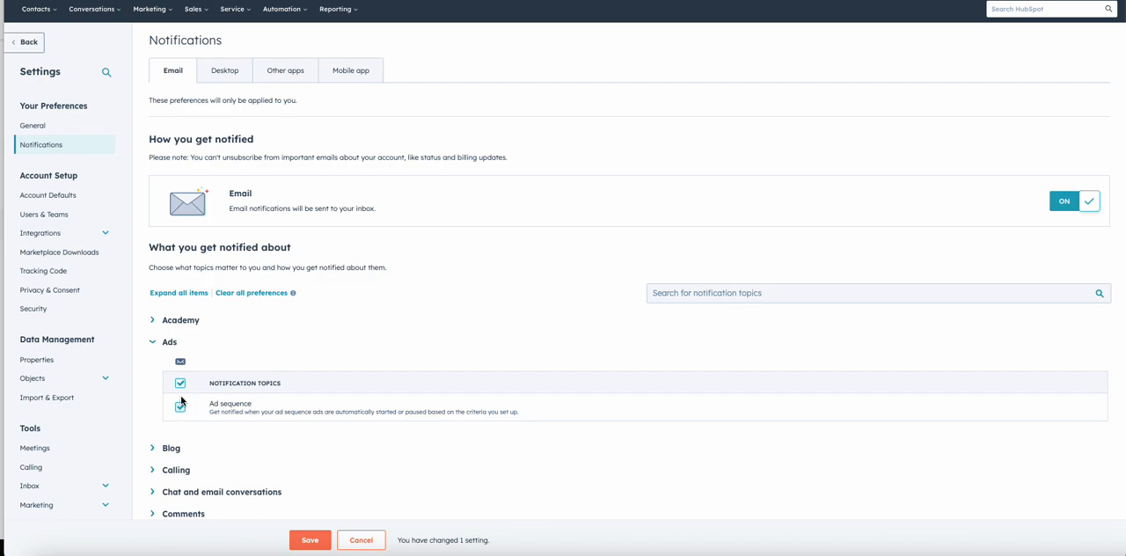
{"action": "left_click", "coordinate": [181, 386]}
{"action": "left_click", "coordinate": [155, 343]}
Step: Turn off all email notifications in the Blog topic at once and collapse it
{"action": "left_click", "coordinate": [155, 362]}
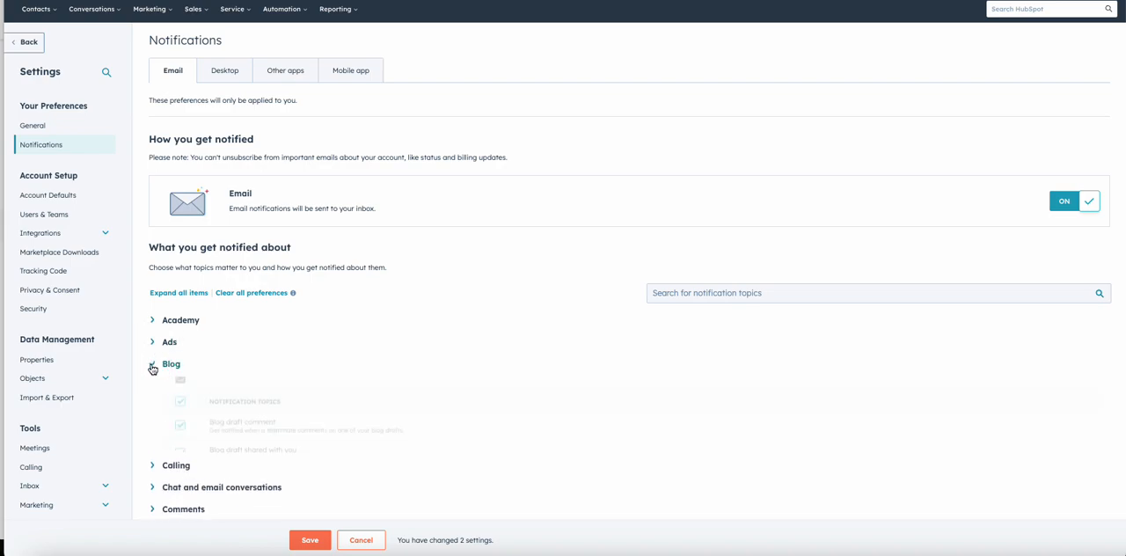
{"action": "scroll", "coordinate": [195, 435], "scroll_direction": "down", "scroll_amount": 2}
{"action": "scroll", "coordinate": [194, 435], "scroll_direction": "down", "scroll_amount": 1}
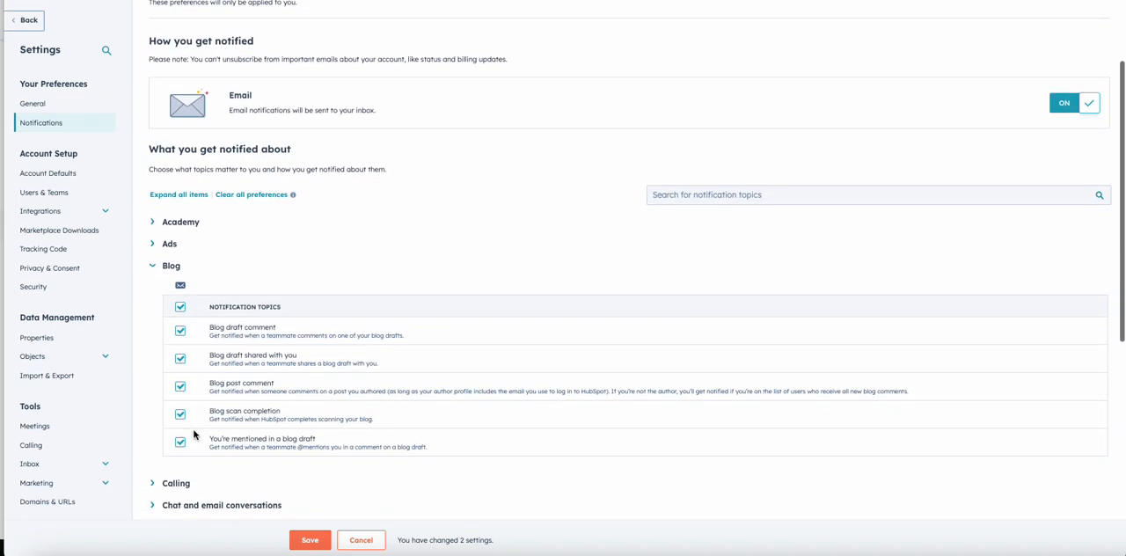
{"action": "left_click", "coordinate": [180, 308]}
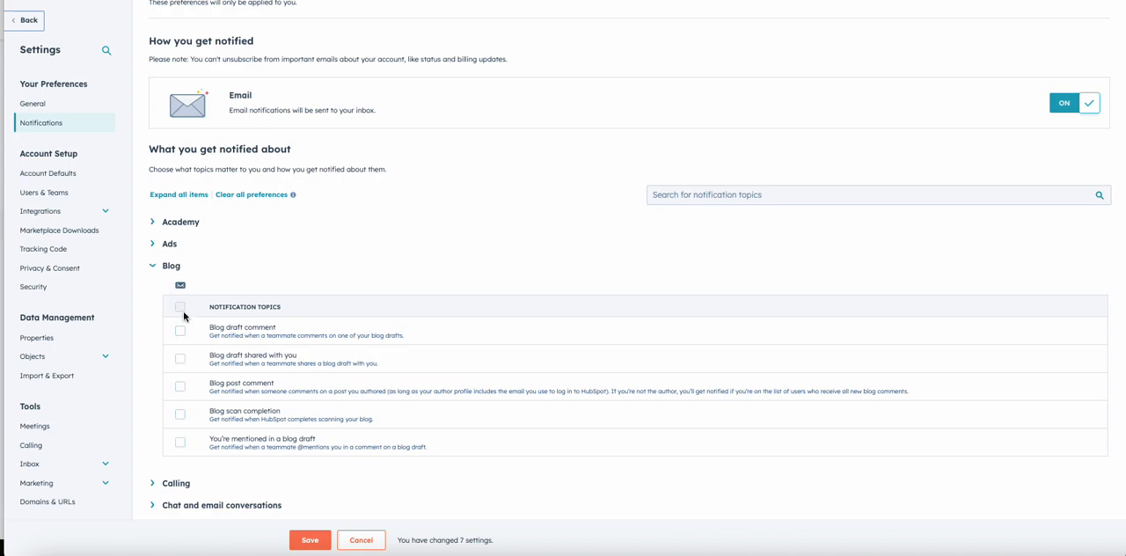
{"action": "left_click", "coordinate": [155, 269]}
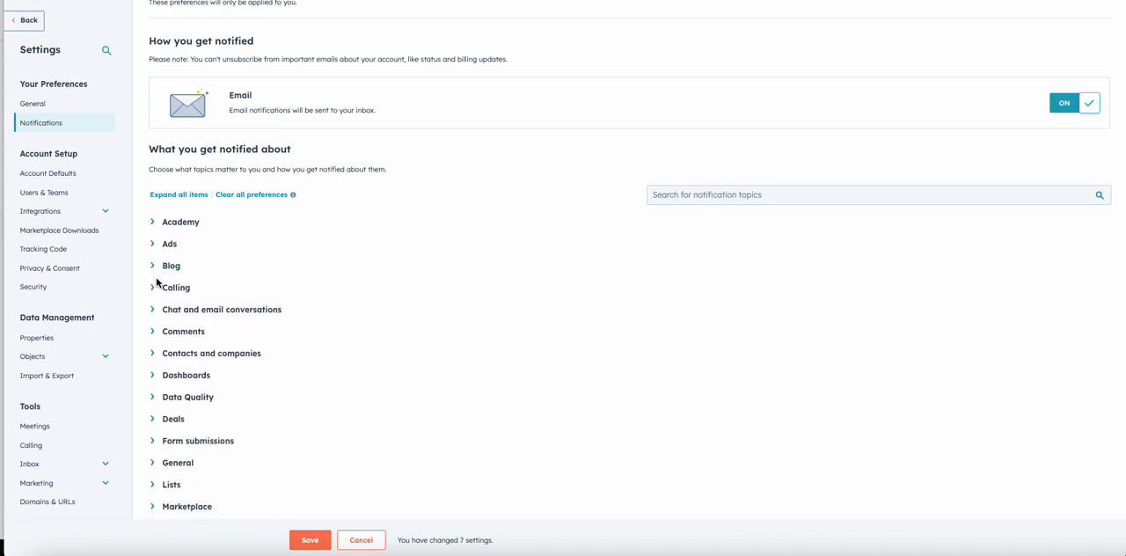
Step: Turn on the Missed calls and Voicemails email notifications under Calling
{"action": "left_click", "coordinate": [154, 291]}
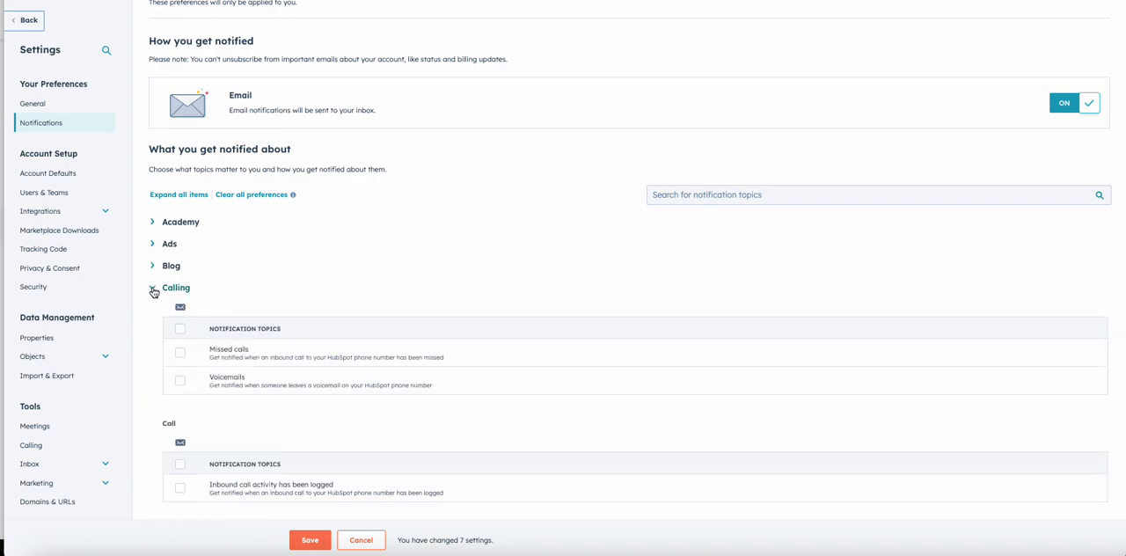
{"action": "left_click", "coordinate": [181, 352]}
{"action": "left_click", "coordinate": [181, 382]}
{"action": "left_click_drag", "start_coordinate": [459, 390], "coordinate": [328, 355]}
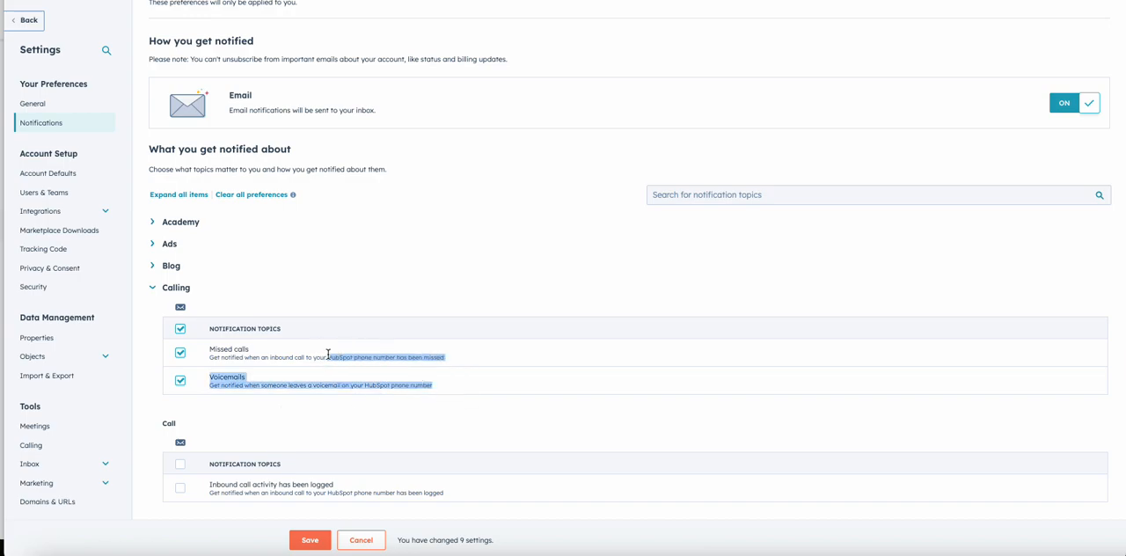
{"action": "left_click", "coordinate": [445, 387]}
{"action": "left_click_drag", "start_coordinate": [445, 390], "coordinate": [369, 384]}
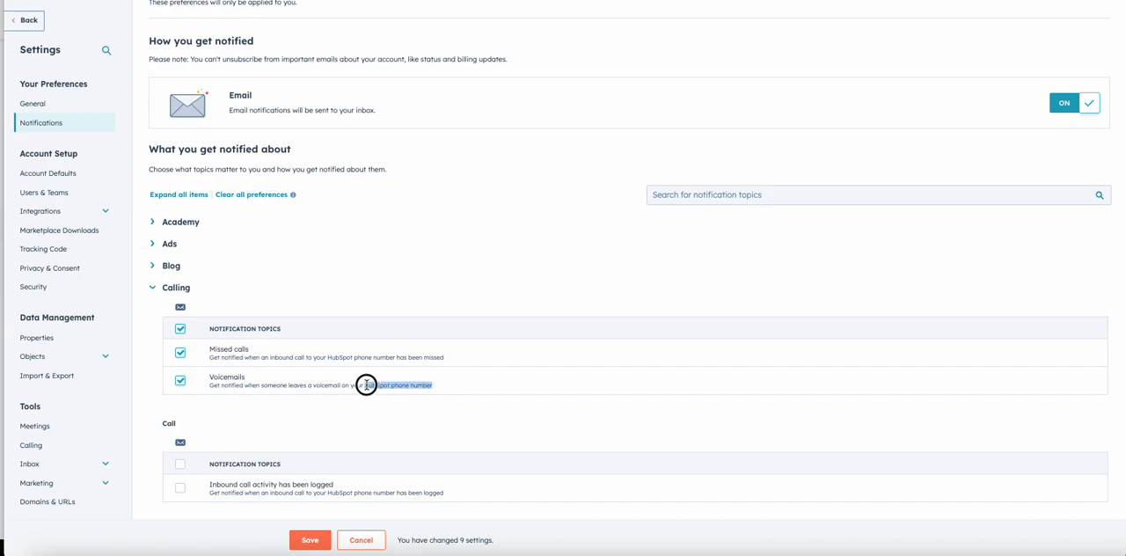
Step: Turn on the email notification for logged inbound call activity in the Call section of the Calling topic
{"action": "scroll", "coordinate": [225, 405], "scroll_direction": "down", "scroll_amount": 1}
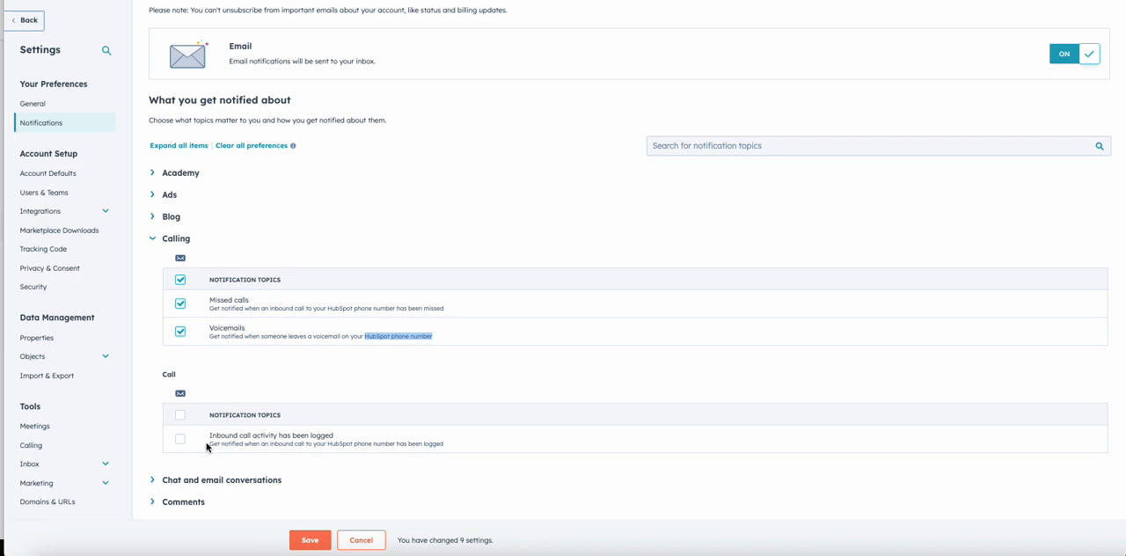
{"action": "scroll", "coordinate": [206, 447], "scroll_direction": "down", "scroll_amount": 1}
{"action": "left_click", "coordinate": [342, 429]}
{"action": "left_click_drag", "start_coordinate": [341, 428], "coordinate": [211, 423]}
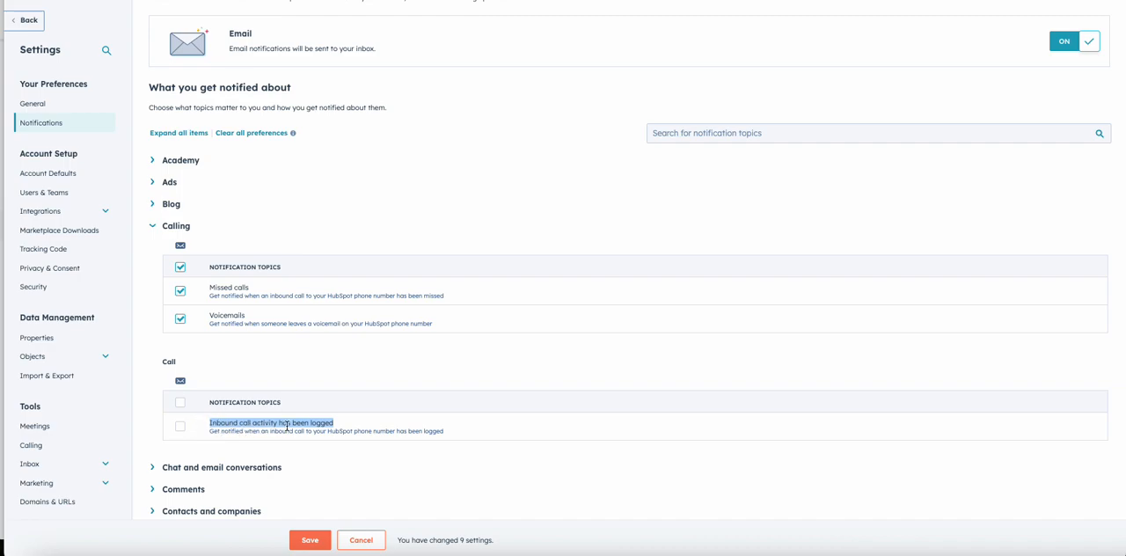
{"action": "left_click", "coordinate": [337, 428]}
{"action": "mouse_move", "coordinate": [442, 435]}
{"action": "left_mouse_down"}
{"action": "mouse_move", "coordinate": [254, 442]}
{"action": "mouse_move", "coordinate": [211, 430]}
{"action": "mouse_move", "coordinate": [423, 439]}
{"action": "left_mouse_up"}
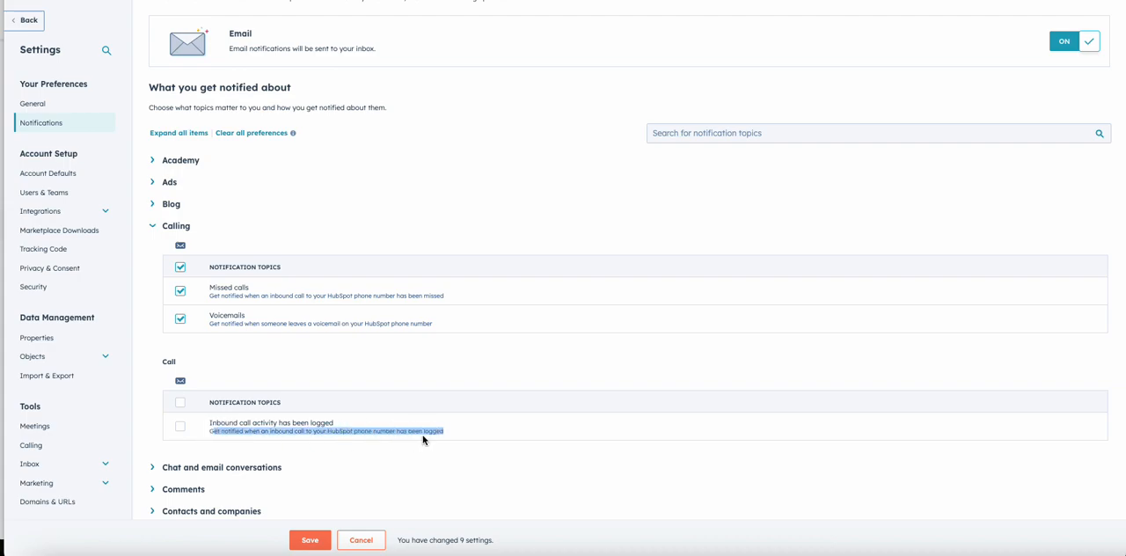
{"action": "left_click", "coordinate": [179, 429]}
Step: Look at the Conversations tools offered in the main navigation, and return to the remaining notification topics
{"action": "scroll", "coordinate": [178, 431], "scroll_direction": "down", "scroll_amount": 2}
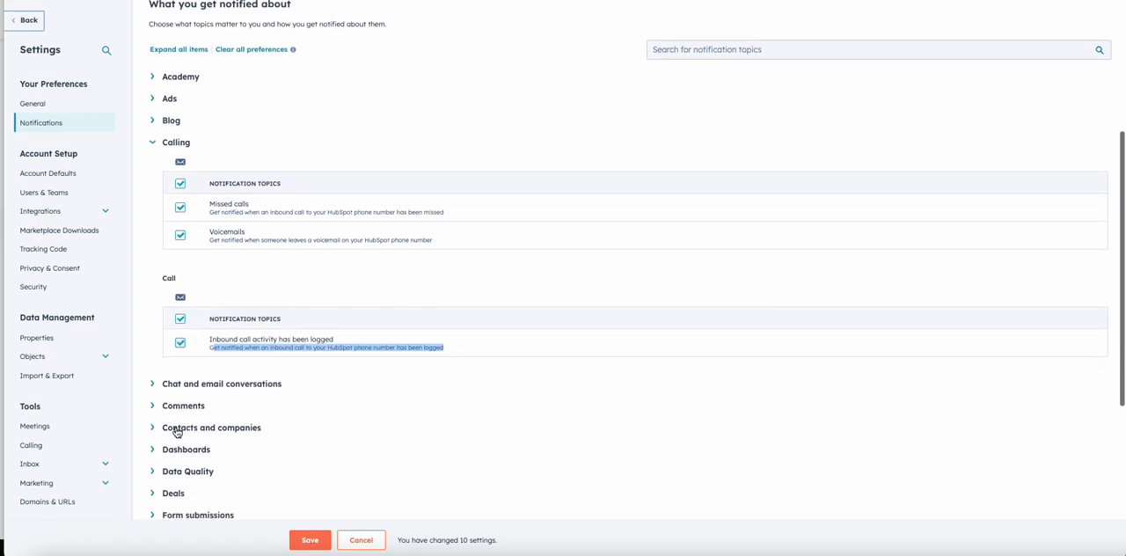
{"action": "scroll", "coordinate": [178, 431], "scroll_direction": "down", "scroll_amount": 3}
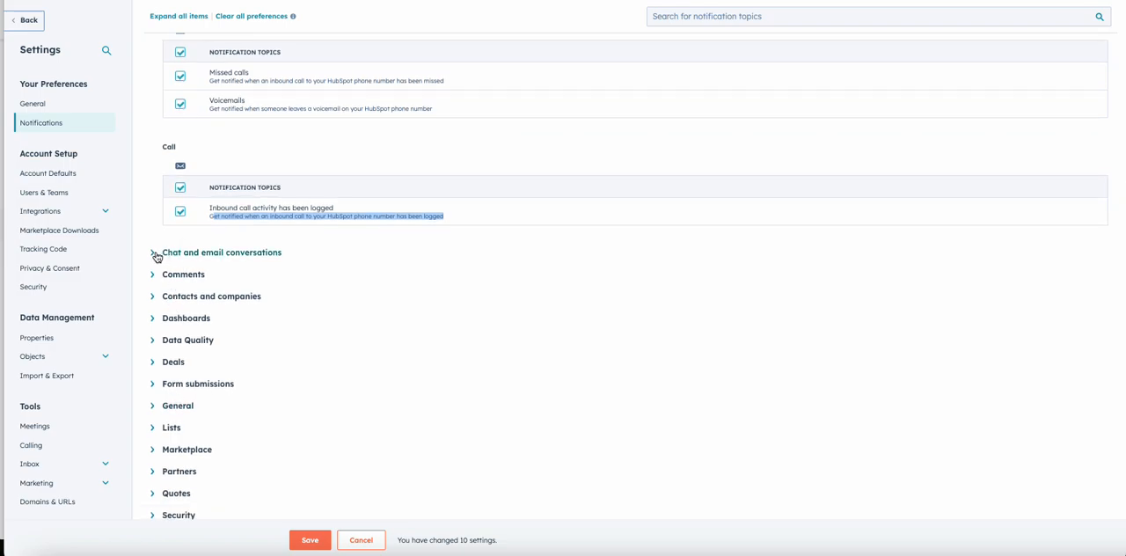
{"action": "scroll", "coordinate": [155, 256], "scroll_direction": "up", "scroll_amount": 9}
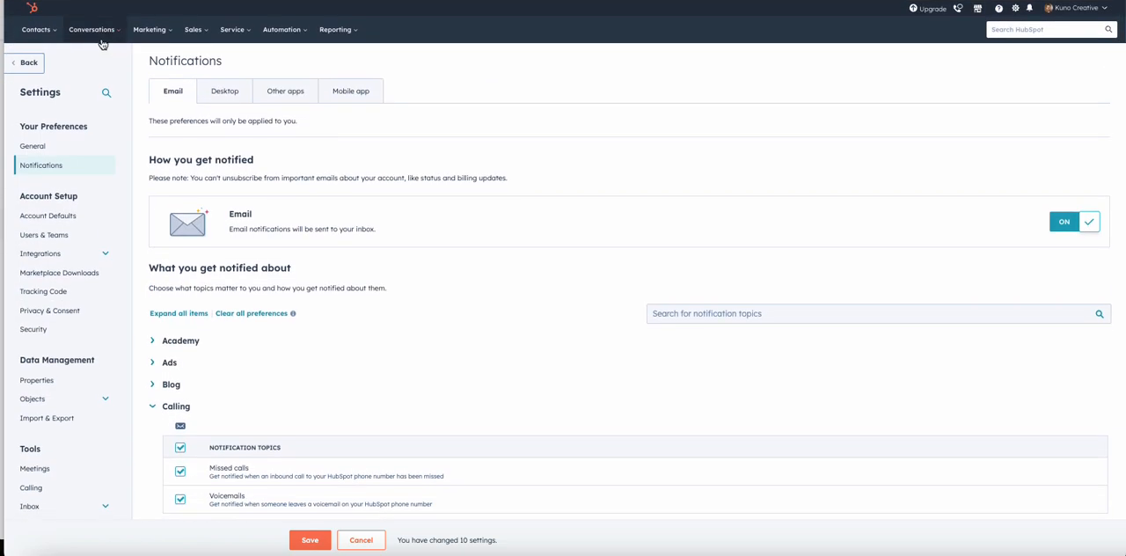
{"action": "left_click", "coordinate": [92, 29]}
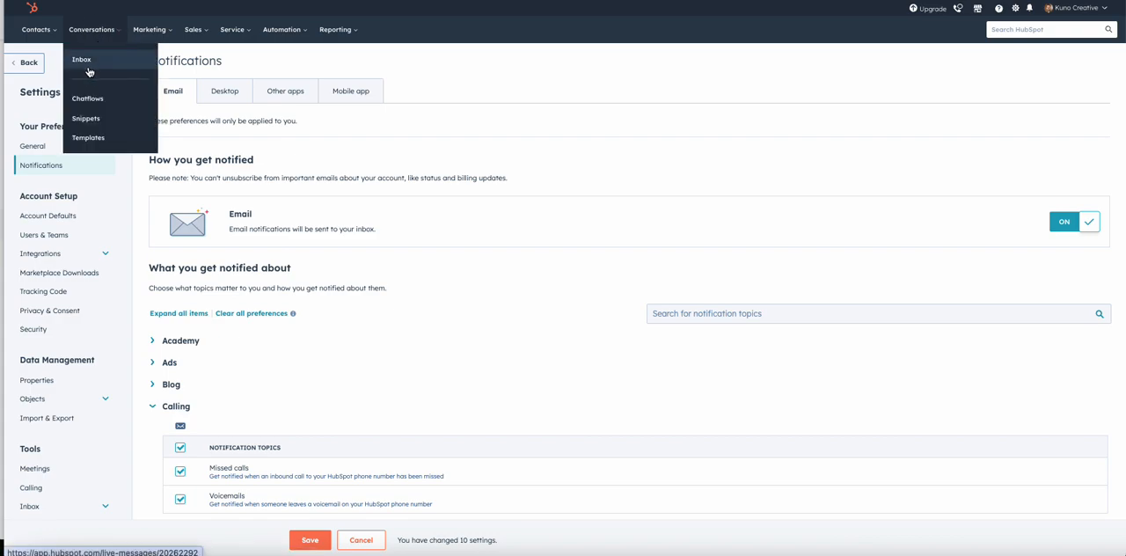
{"action": "scroll", "coordinate": [313, 260], "scroll_direction": "down", "scroll_amount": 10}
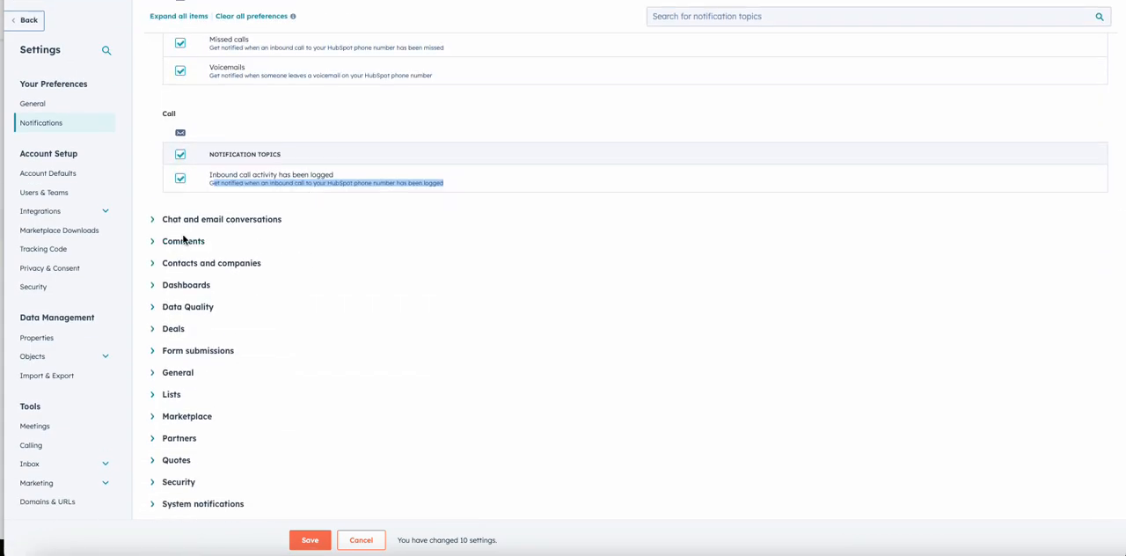
Step: Expand the Comments, Contacts and companies, and Dashboards topics to review their email notifications
{"action": "left_click", "coordinate": [185, 242]}
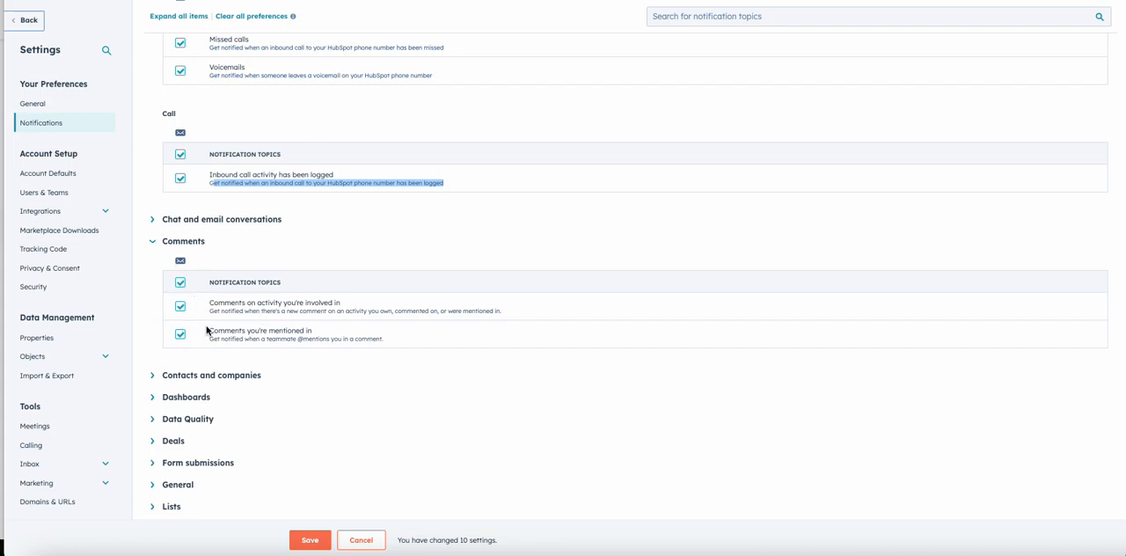
{"action": "left_click", "coordinate": [213, 375]}
{"action": "scroll", "coordinate": [213, 378], "scroll_direction": "down", "scroll_amount": 1}
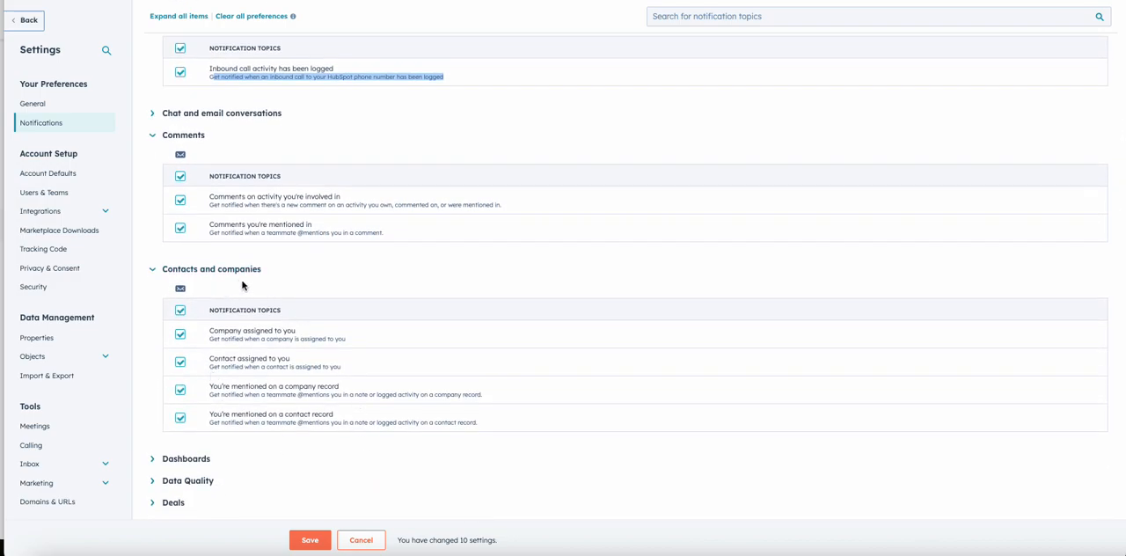
{"action": "scroll", "coordinate": [243, 285], "scroll_direction": "down", "scroll_amount": 1}
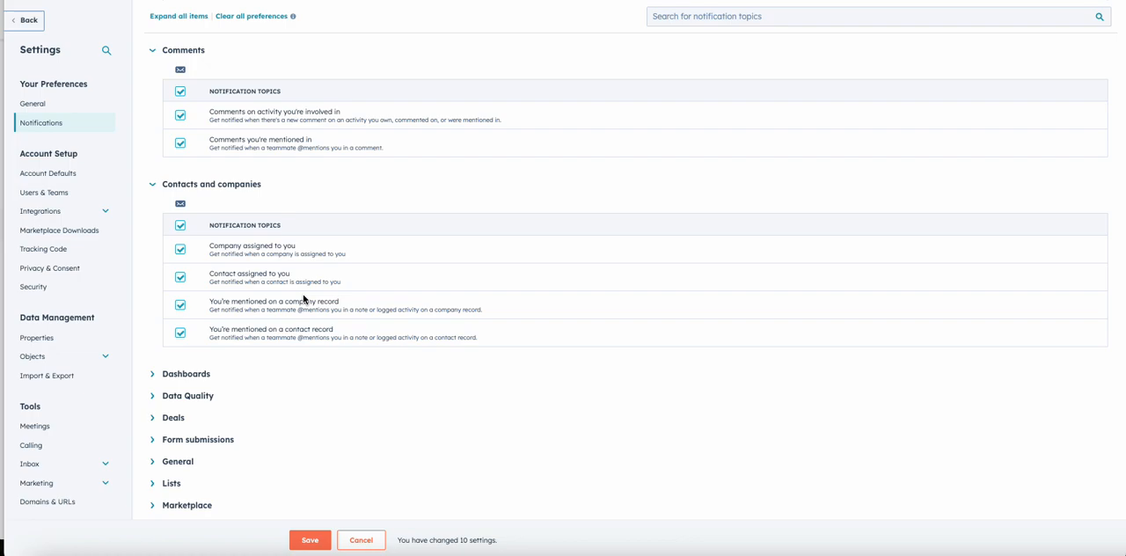
{"action": "left_click", "coordinate": [202, 374]}
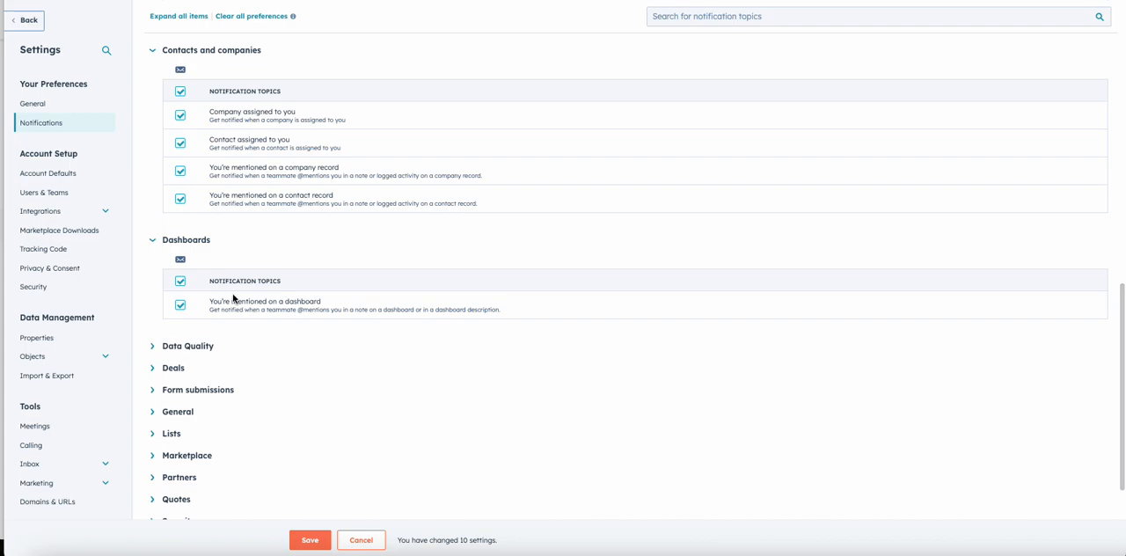
Step: Expand the Data Quality topic and turn off its Property anomaly detected email notification
{"action": "scroll", "coordinate": [296, 320], "scroll_direction": "down", "scroll_amount": 1}
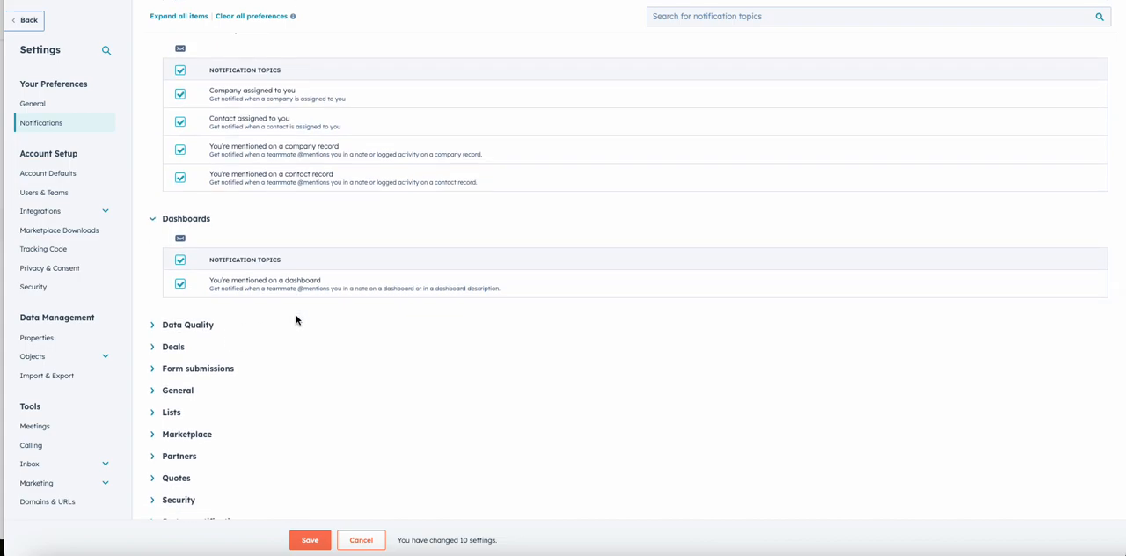
{"action": "left_click", "coordinate": [200, 326]}
{"action": "scroll", "coordinate": [197, 332], "scroll_direction": "down", "scroll_amount": 4}
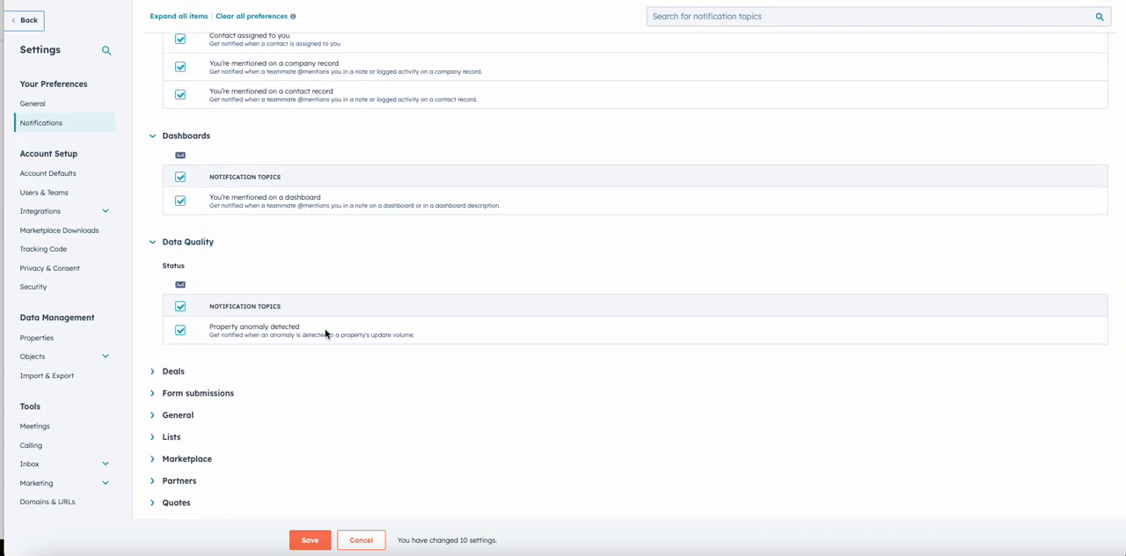
{"action": "left_click_drag", "start_coordinate": [300, 327], "coordinate": [206, 327]}
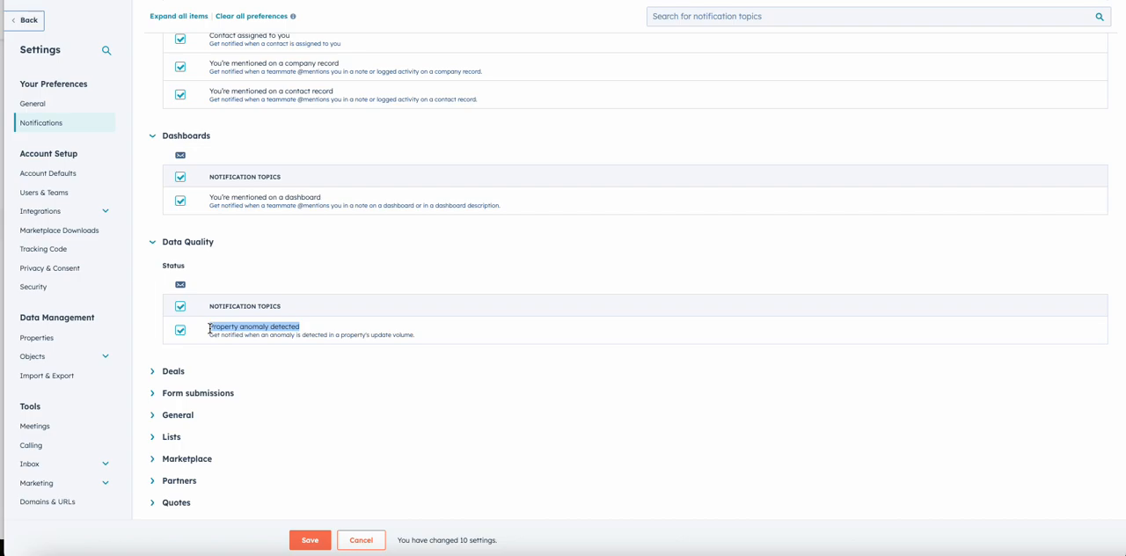
{"action": "left_click_drag", "start_coordinate": [183, 264], "coordinate": [161, 263]}
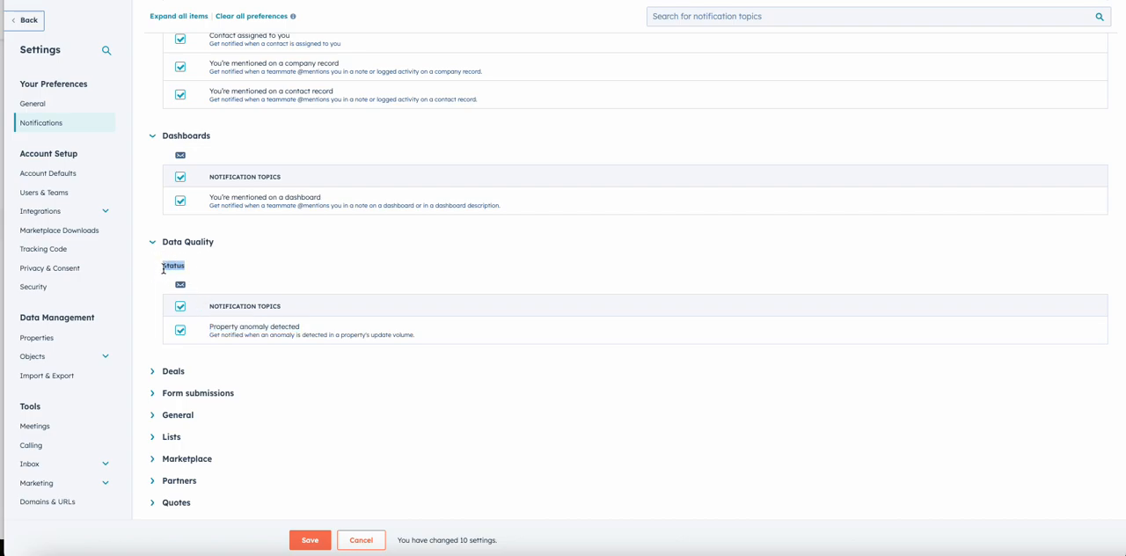
{"action": "left_click", "coordinate": [180, 308]}
Step: Expand the Deals topic and turn on the Deal stage update email notification
{"action": "left_click", "coordinate": [174, 371]}
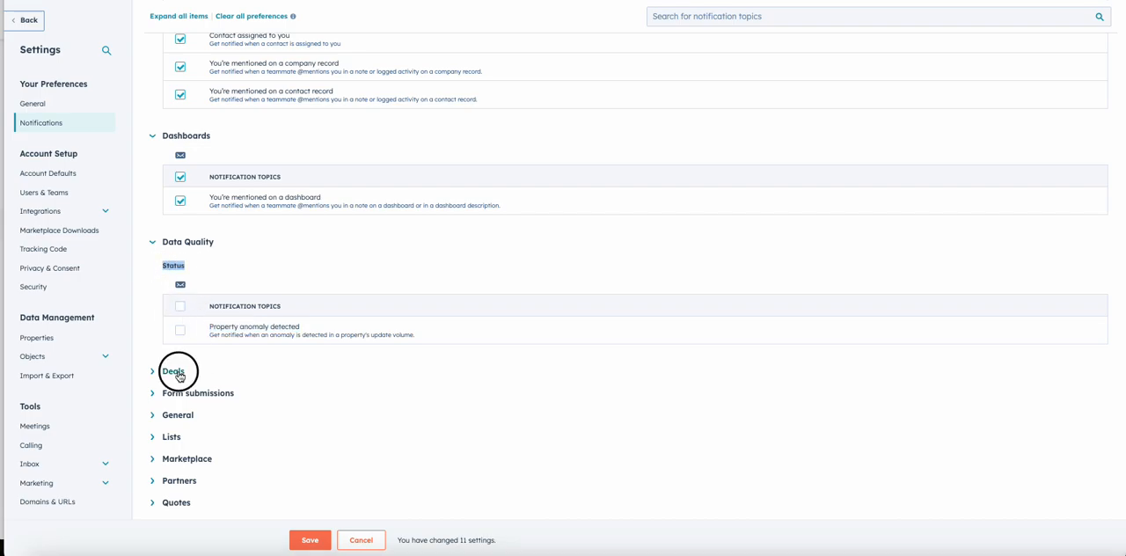
{"action": "scroll", "coordinate": [216, 216], "scroll_direction": "up", "scroll_amount": 3}
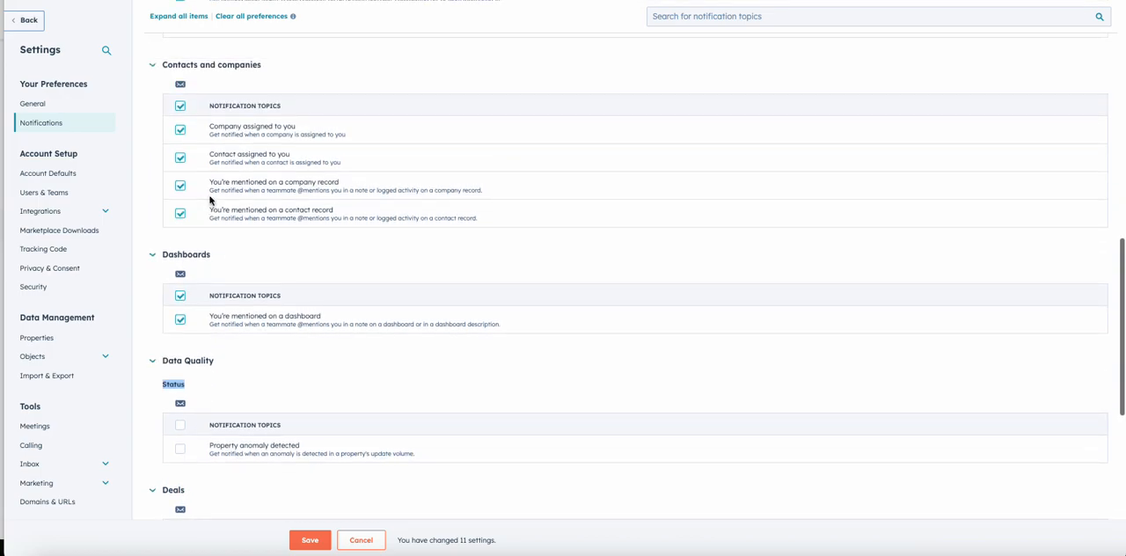
{"action": "scroll", "coordinate": [235, 212], "scroll_direction": "down", "scroll_amount": 5}
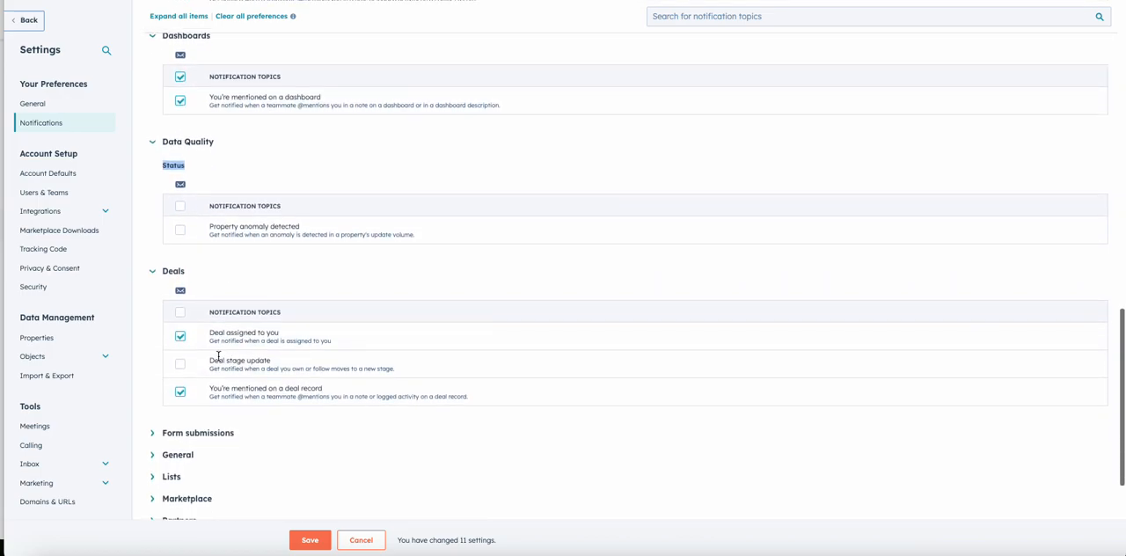
{"action": "left_click", "coordinate": [180, 364]}
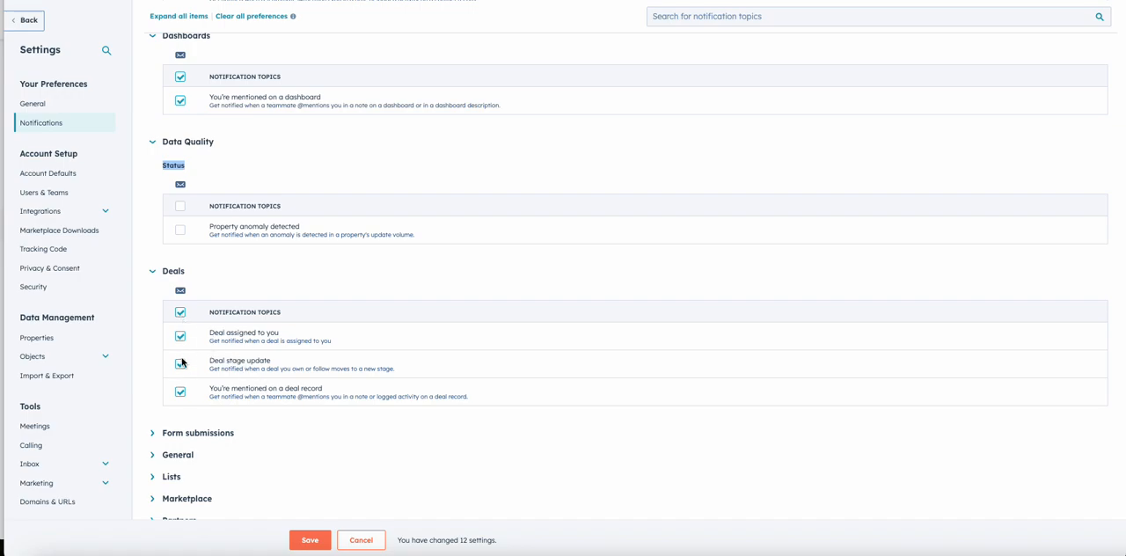
Step: Expand the Form submissions and General topics to review their form, marketplace, company news and approval notifications
{"action": "scroll", "coordinate": [159, 334], "scroll_direction": "down", "scroll_amount": 3}
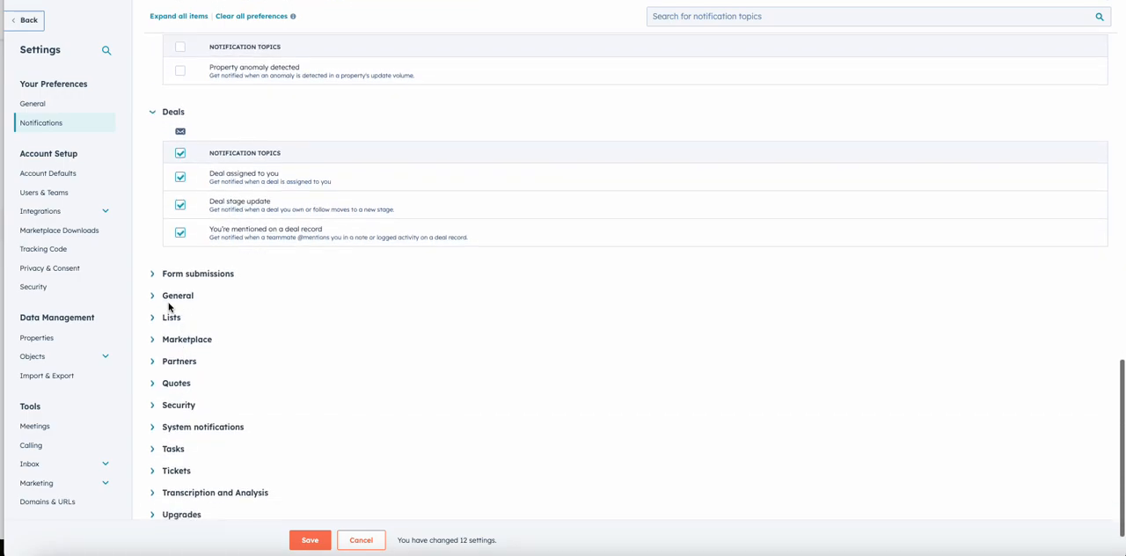
{"action": "left_click", "coordinate": [154, 274]}
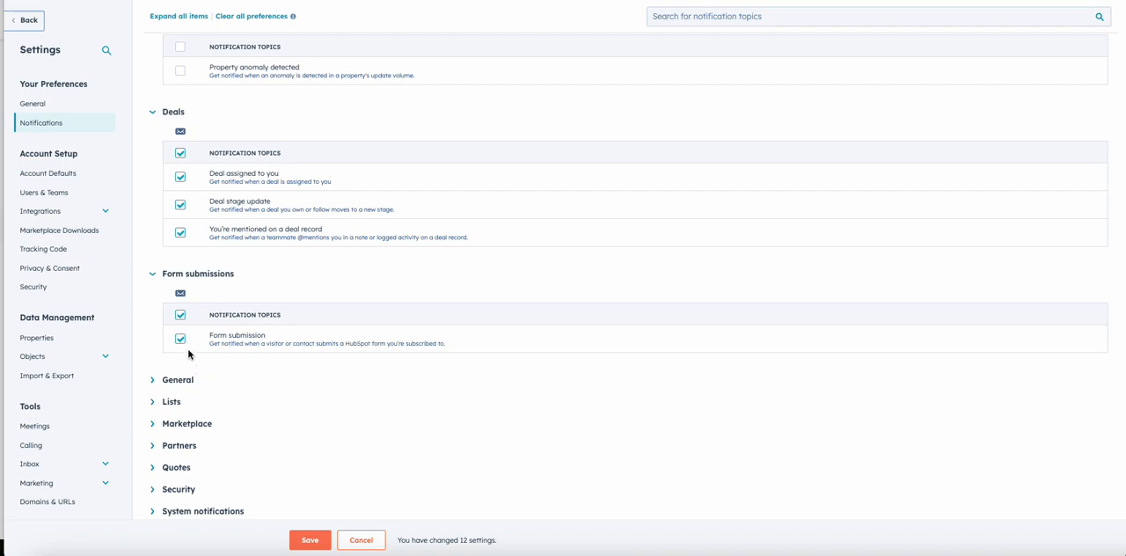
{"action": "left_click", "coordinate": [153, 379]}
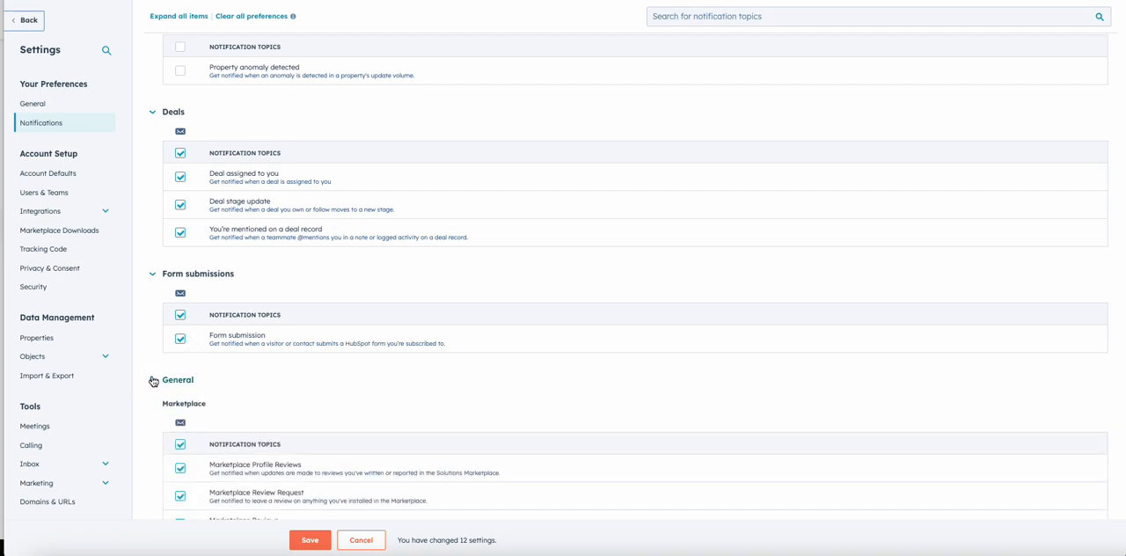
{"action": "scroll", "coordinate": [153, 380], "scroll_direction": "down", "scroll_amount": 2}
{"action": "scroll", "coordinate": [153, 381], "scroll_direction": "down", "scroll_amount": 2}
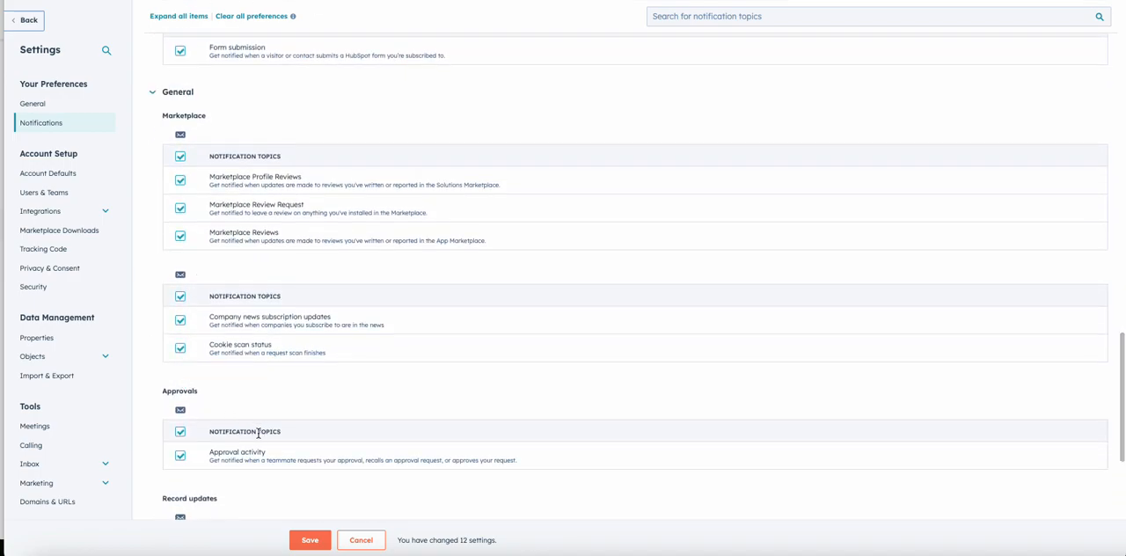
{"action": "scroll", "coordinate": [258, 432], "scroll_direction": "down", "scroll_amount": 2}
{"action": "scroll", "coordinate": [259, 432], "scroll_direction": "up", "scroll_amount": 2}
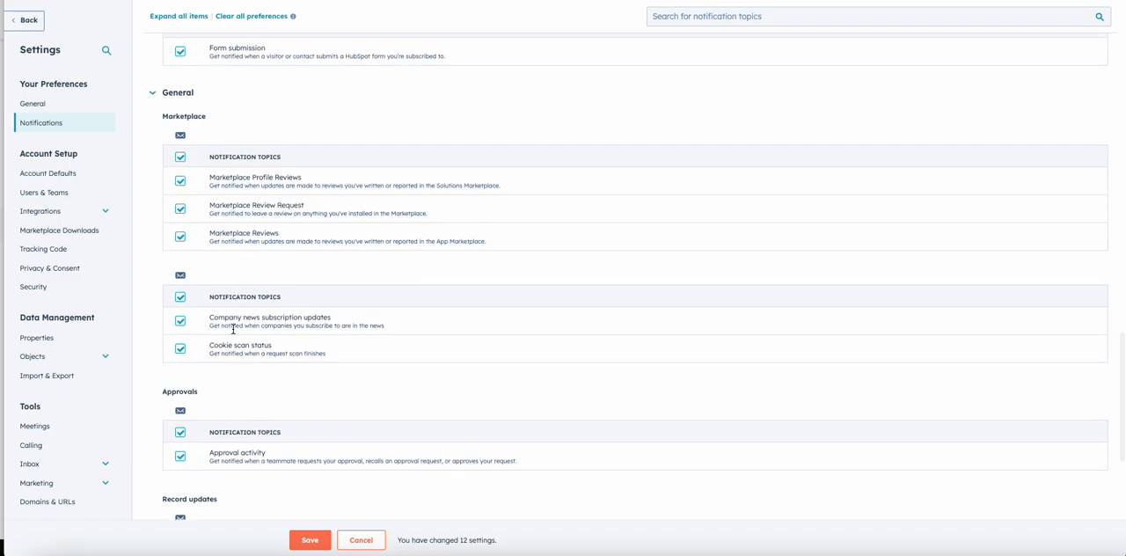
{"action": "scroll", "coordinate": [234, 335], "scroll_direction": "down", "scroll_amount": 1}
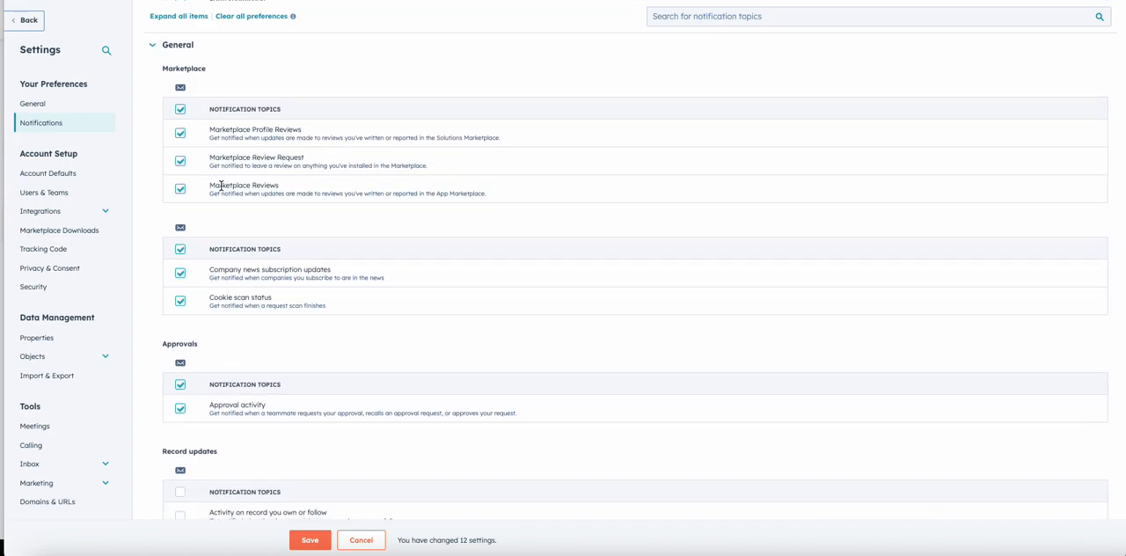
Step: Turn on the email notifications for activity on and associations added to owned or followed records under General's Record updates
{"action": "scroll", "coordinate": [221, 185], "scroll_direction": "down", "scroll_amount": 2}
{"action": "scroll", "coordinate": [221, 185], "scroll_direction": "down", "scroll_amount": 1}
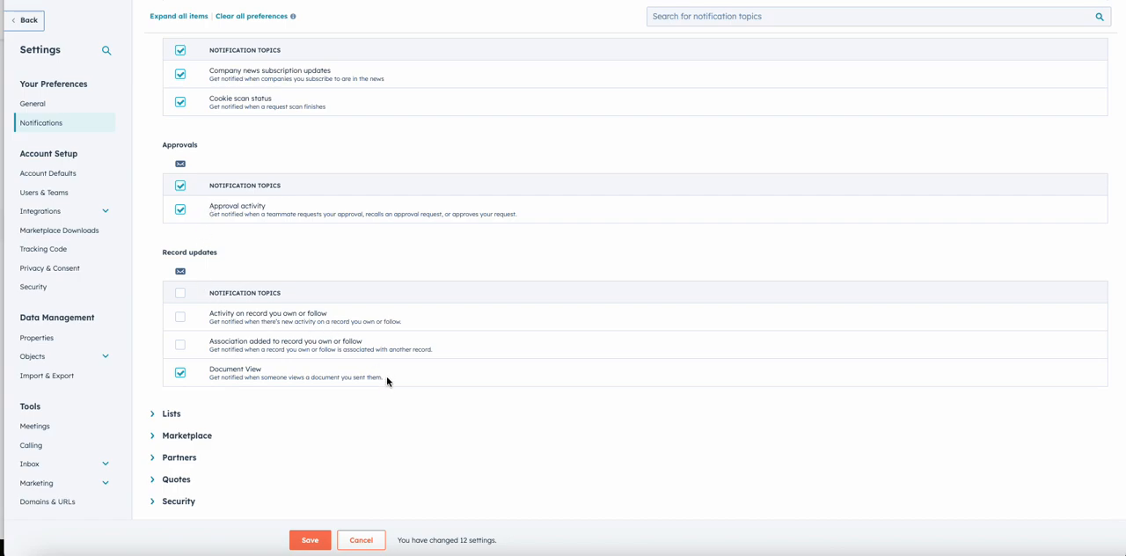
{"action": "triple_click", "coordinate": [306, 374]}
{"action": "left_click_drag", "start_coordinate": [306, 373], "coordinate": [207, 313]}
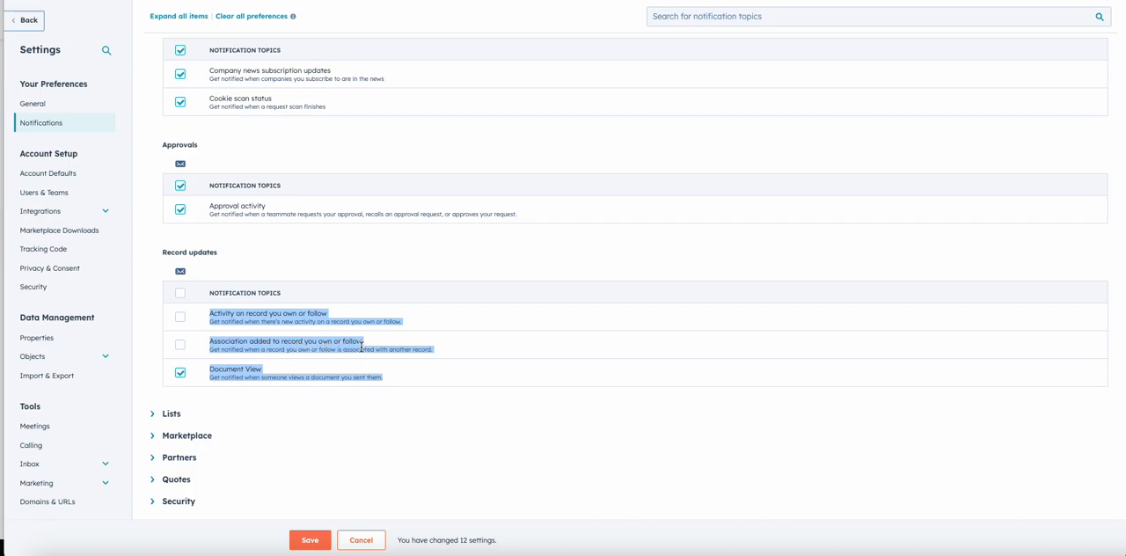
{"action": "left_click", "coordinate": [180, 317]}
{"action": "left_click", "coordinate": [180, 344]}
{"action": "scroll", "coordinate": [257, 263], "scroll_direction": "up", "scroll_amount": 5}
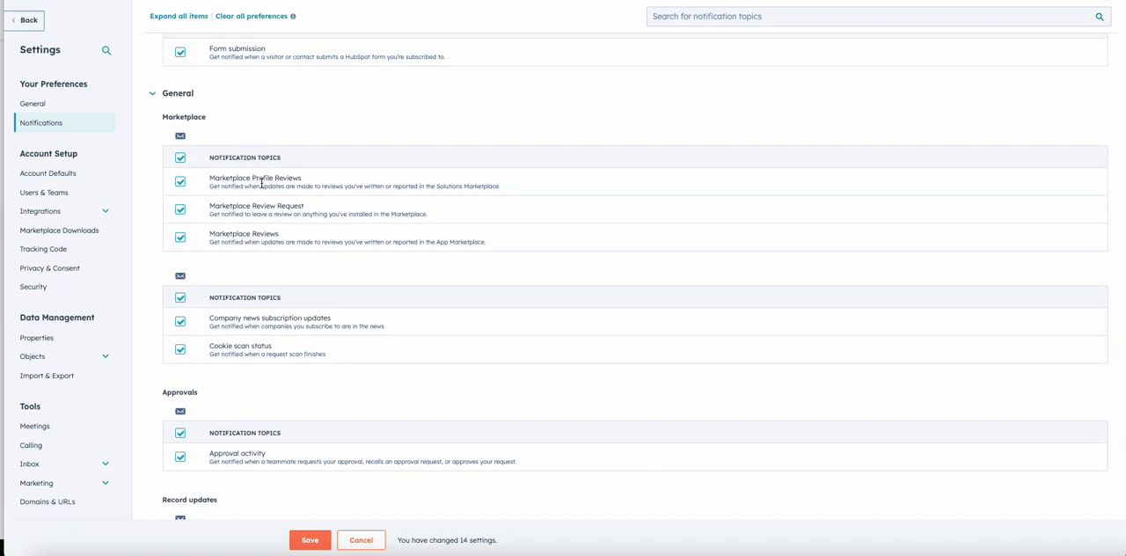
Step: Expand the Lists topic and review its List completed notification
{"action": "scroll", "coordinate": [258, 273], "scroll_direction": "down", "scroll_amount": 5}
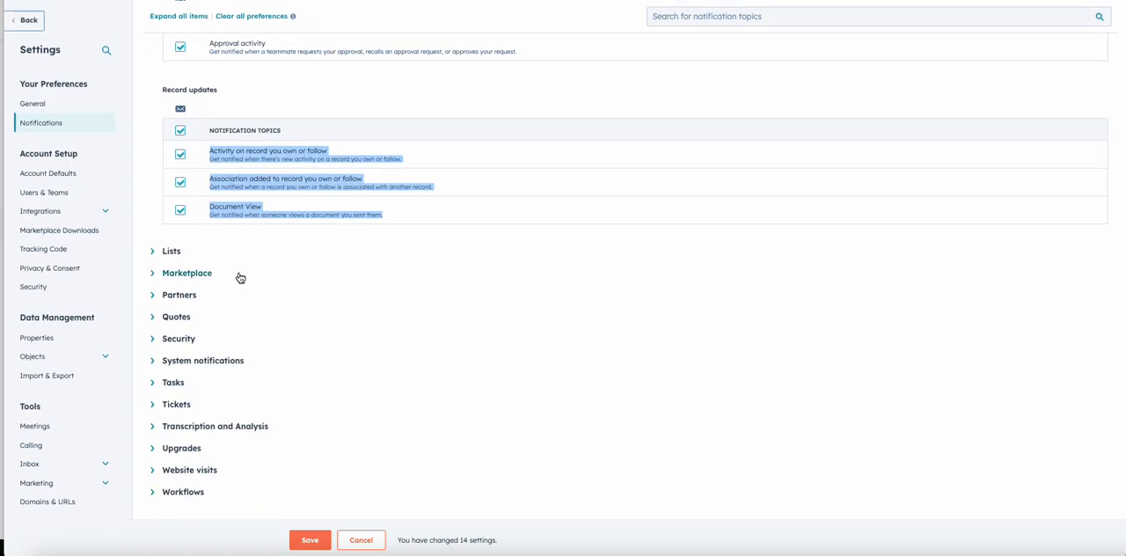
{"action": "left_click", "coordinate": [172, 254]}
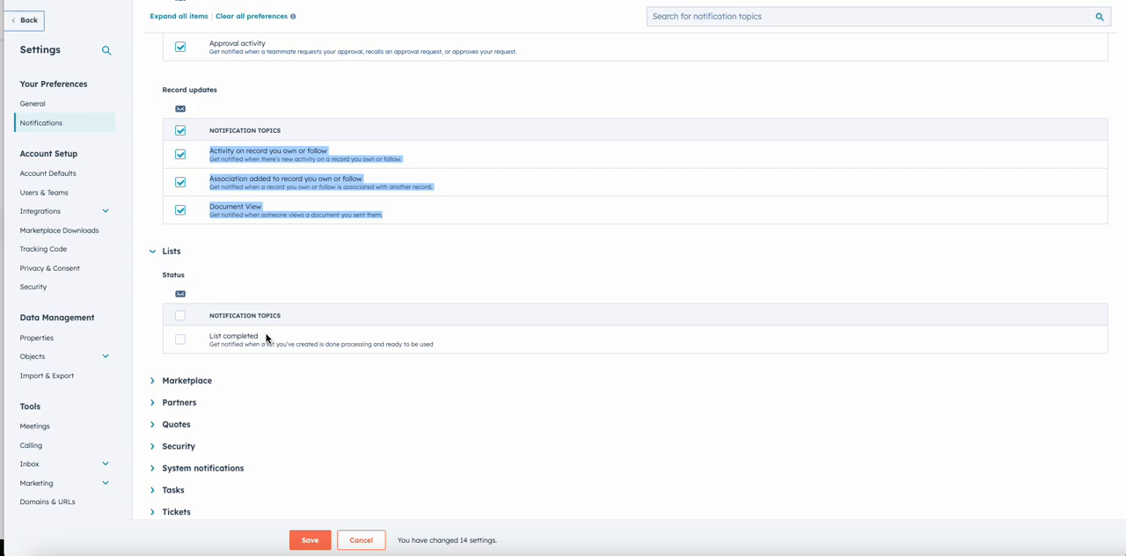
{"action": "left_click_drag", "start_coordinate": [264, 337], "coordinate": [198, 335]}
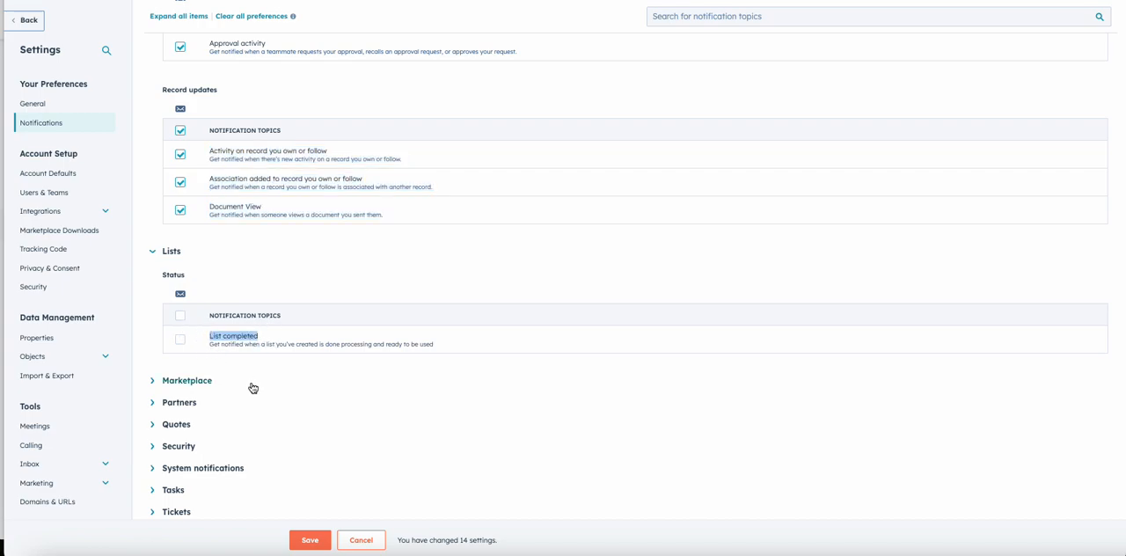
{"action": "scroll", "coordinate": [243, 388], "scroll_direction": "down", "scroll_amount": 1}
Step: Expand the Marketplace topic and turn off all of its status email notifications at once
{"action": "left_click", "coordinate": [191, 340]}
{"action": "scroll", "coordinate": [191, 343], "scroll_direction": "down", "scroll_amount": 3}
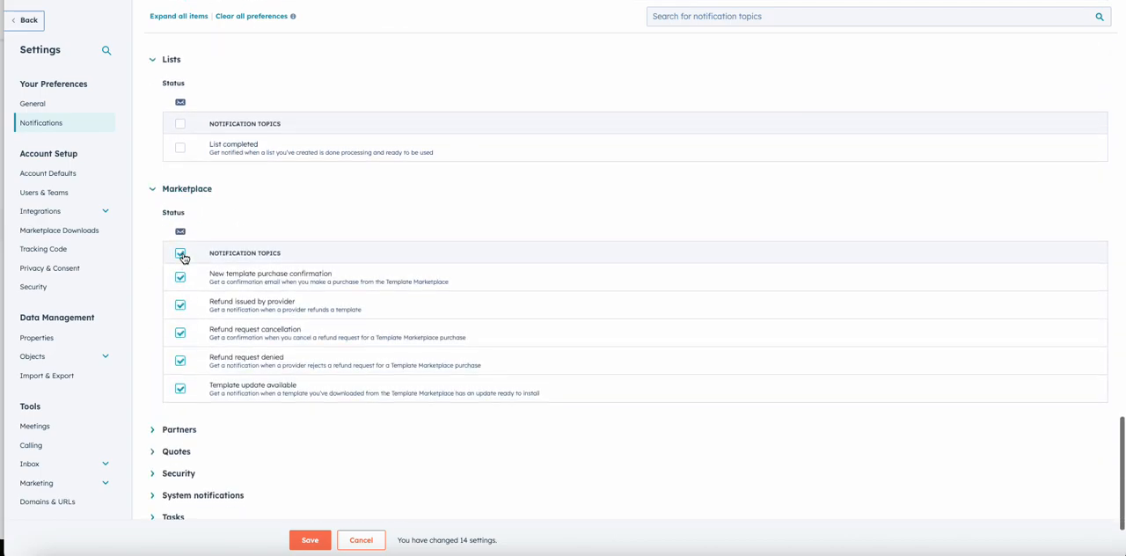
{"action": "left_click", "coordinate": [180, 254]}
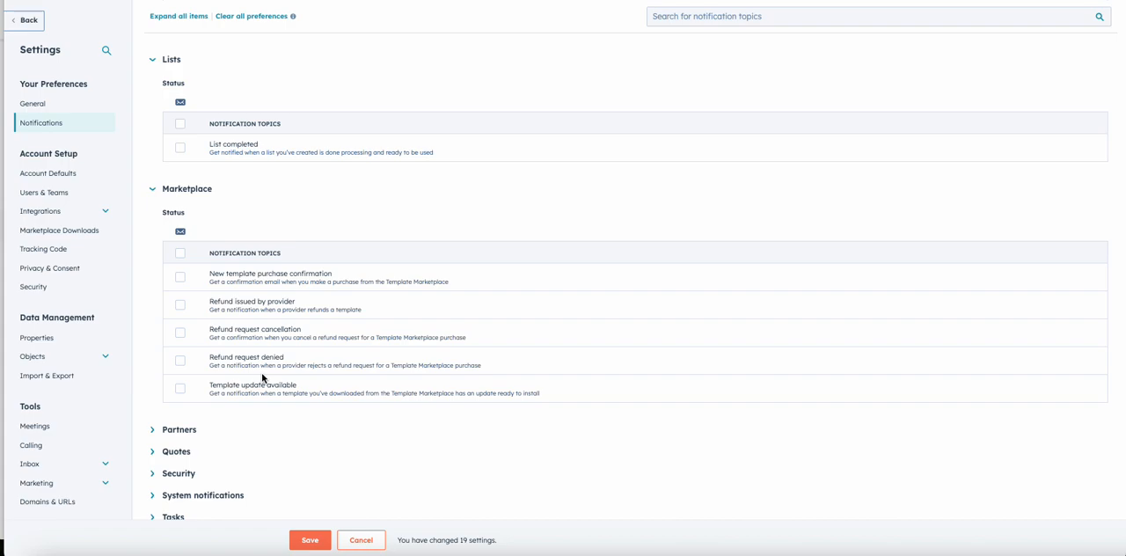
Step: Expand the Partners topic and turn off its Partner Admin status email notification
{"action": "left_click", "coordinate": [187, 433]}
{"action": "scroll", "coordinate": [188, 437], "scroll_direction": "down", "scroll_amount": 3}
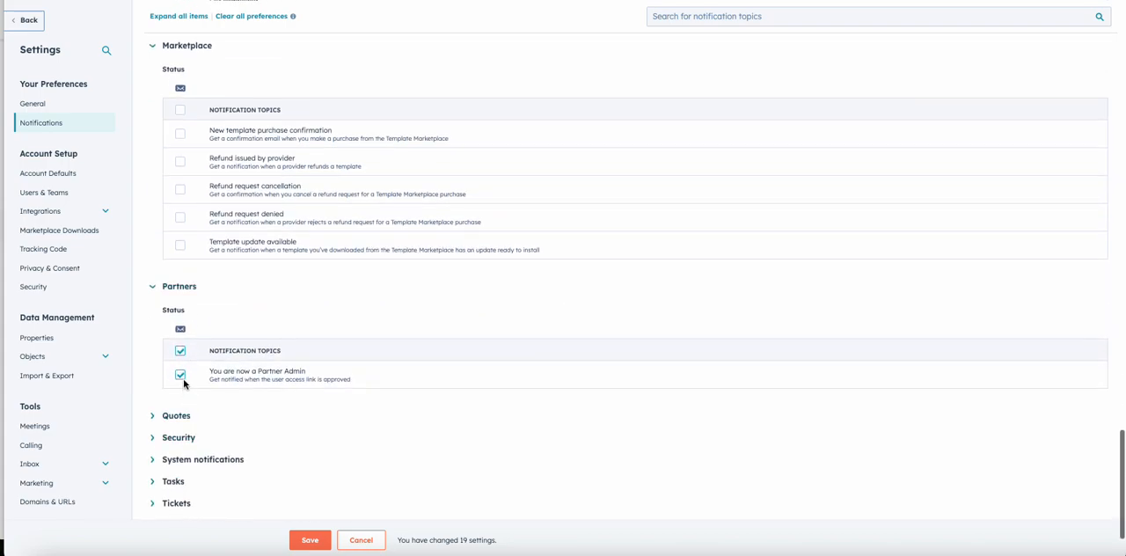
{"action": "left_click", "coordinate": [179, 353]}
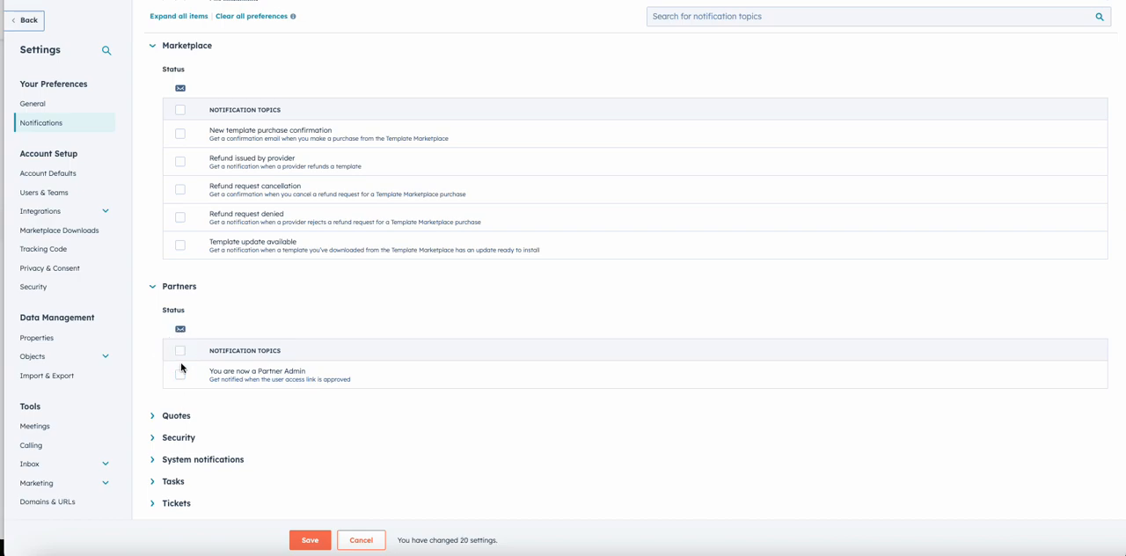
Step: Expand the Quotes topic and review its countersignature, payment and signing notifications
{"action": "scroll", "coordinate": [182, 368], "scroll_direction": "down", "scroll_amount": 2}
{"action": "left_click", "coordinate": [175, 345]}
{"action": "scroll", "coordinate": [257, 392], "scroll_direction": "down", "scroll_amount": 3}
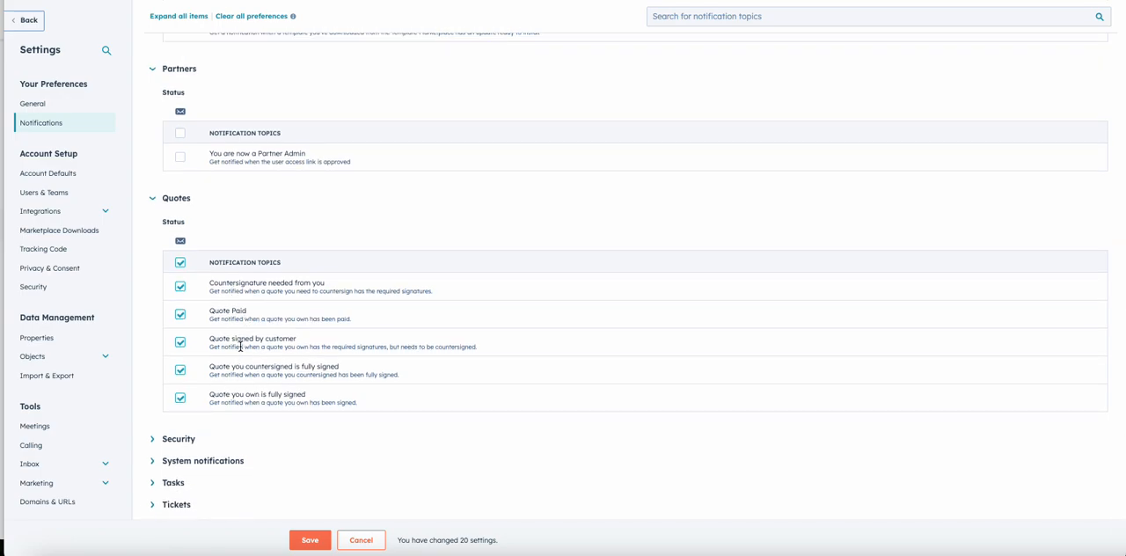
{"action": "scroll", "coordinate": [239, 346], "scroll_direction": "down", "scroll_amount": 2}
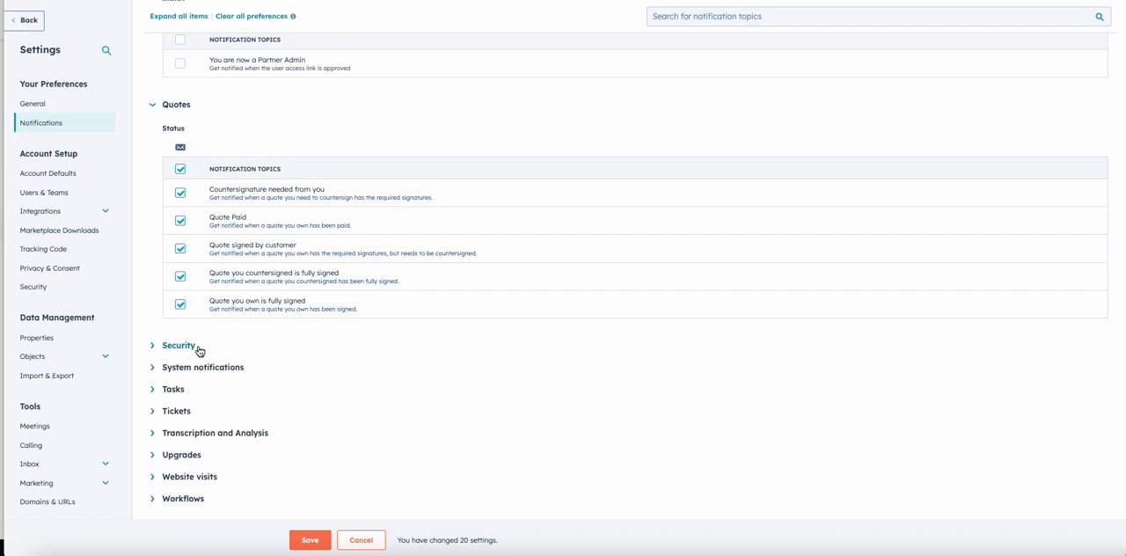
Step: Expand the Security topic and review its Security report notification
{"action": "left_click", "coordinate": [199, 349]}
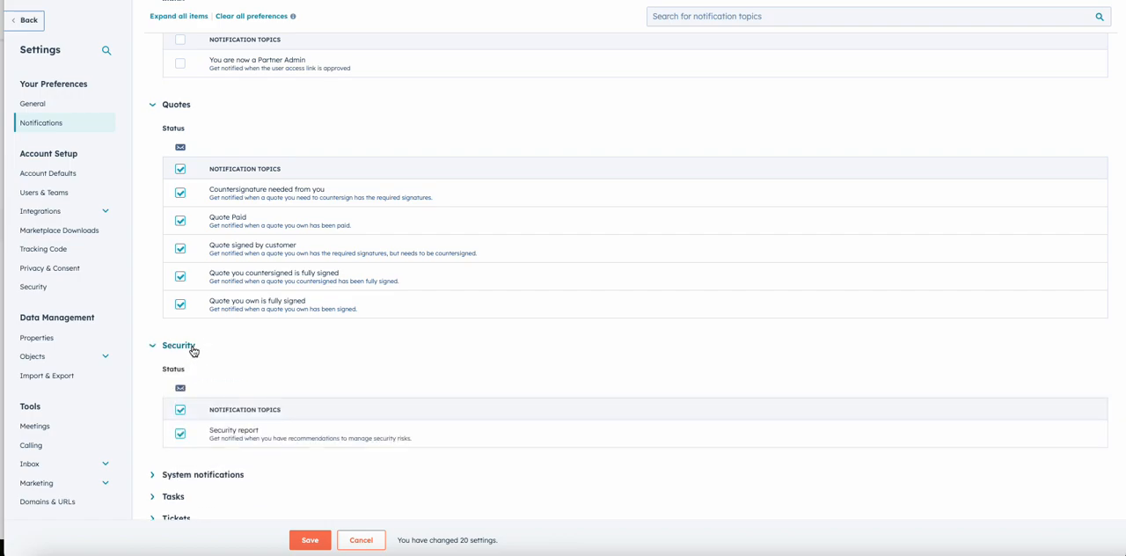
{"action": "scroll", "coordinate": [194, 351], "scroll_direction": "down", "scroll_amount": 2}
{"action": "left_click_drag", "start_coordinate": [430, 353], "coordinate": [213, 333]}
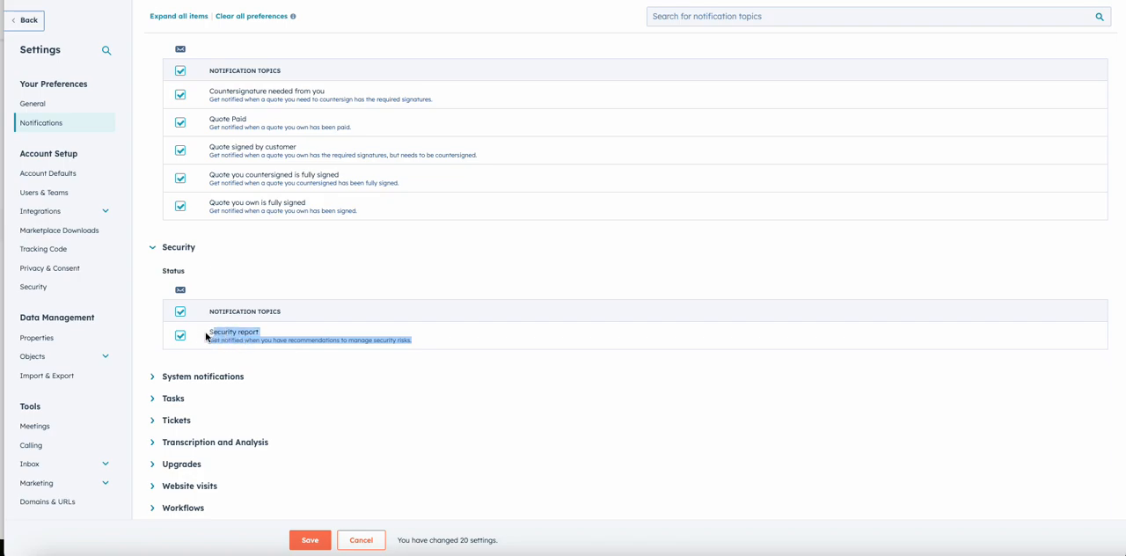
{"action": "scroll", "coordinate": [244, 397], "scroll_direction": "down", "scroll_amount": 1}
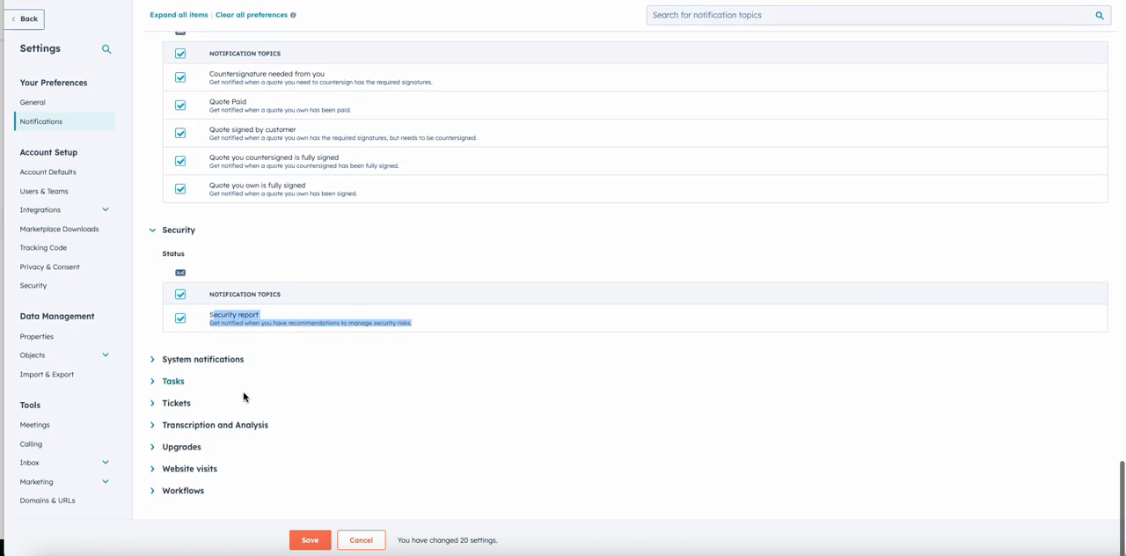
Step: Expand the System notifications topic and turn off all of its sync, export and import email notifications at once
{"action": "left_click", "coordinate": [202, 360]}
{"action": "scroll", "coordinate": [201, 360], "scroll_direction": "down", "scroll_amount": 3}
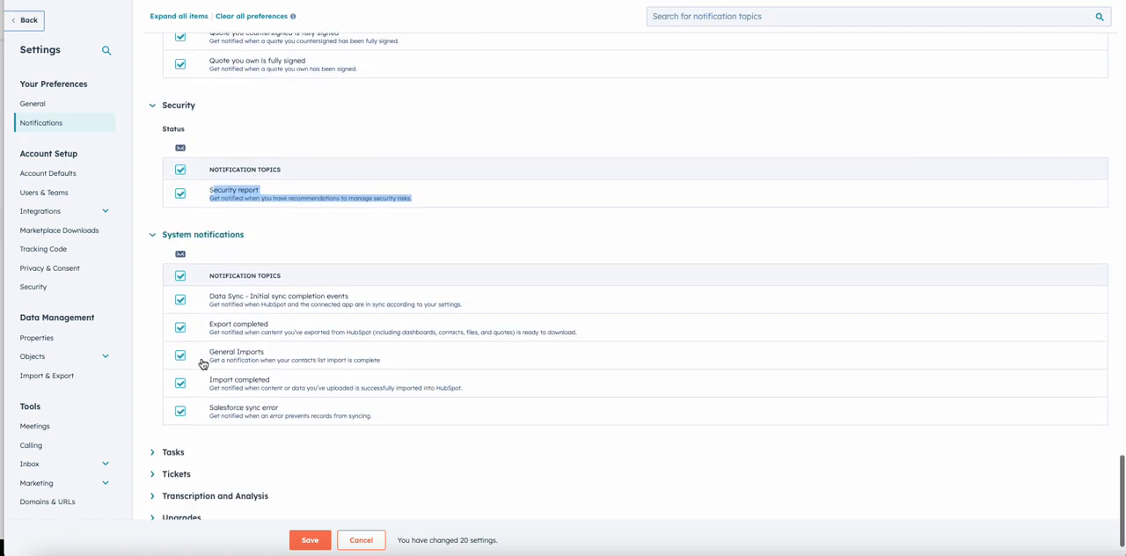
{"action": "left_click", "coordinate": [180, 277]}
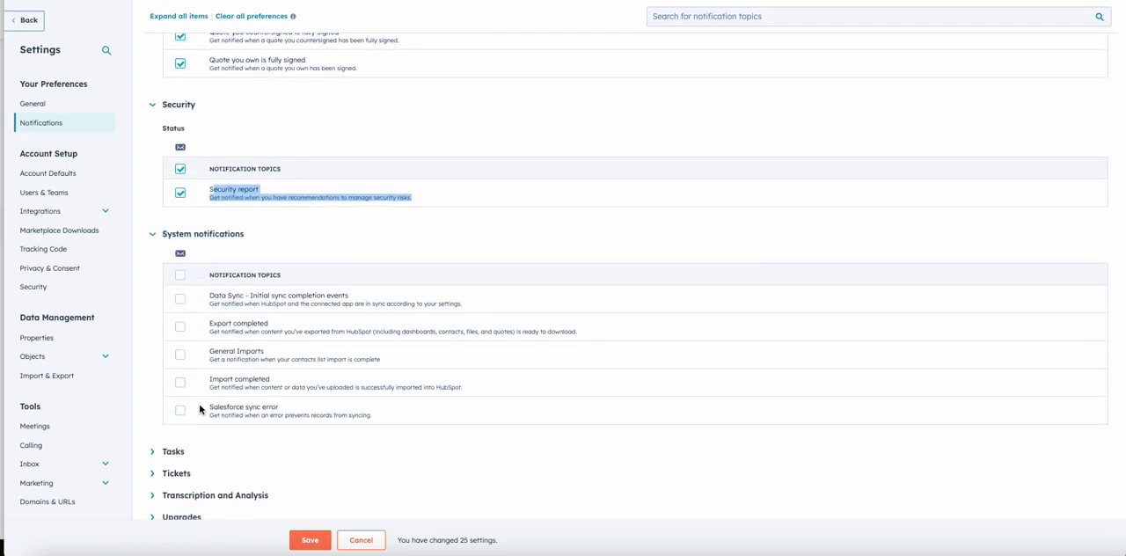
Step: Expand the Tasks topic and review its daily digest, assignment, reminder and mention notifications
{"action": "scroll", "coordinate": [200, 409], "scroll_direction": "down", "scroll_amount": 1}
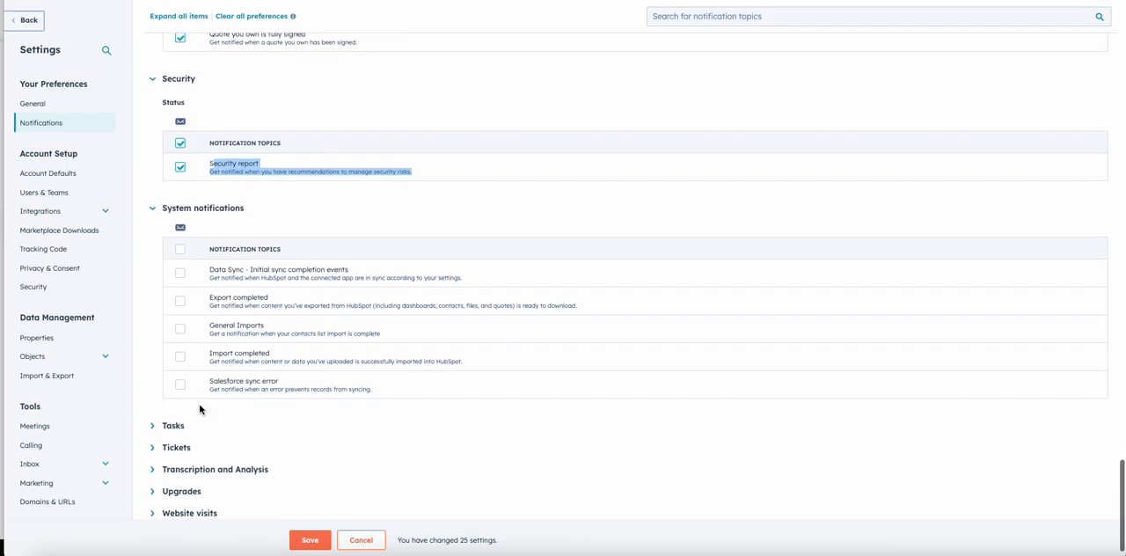
{"action": "left_click", "coordinate": [173, 395]}
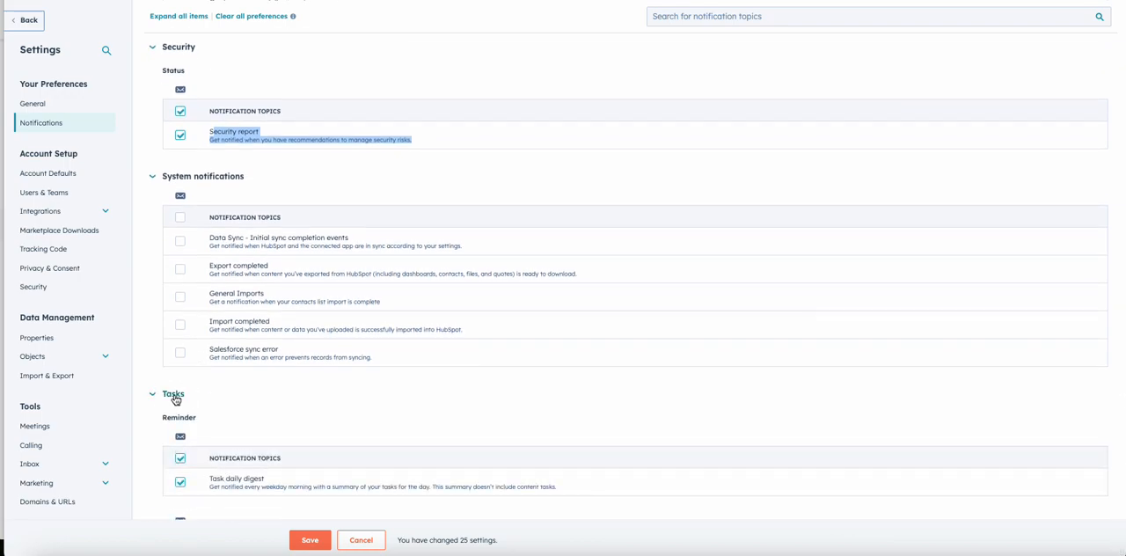
{"action": "scroll", "coordinate": [175, 399], "scroll_direction": "down", "scroll_amount": 1}
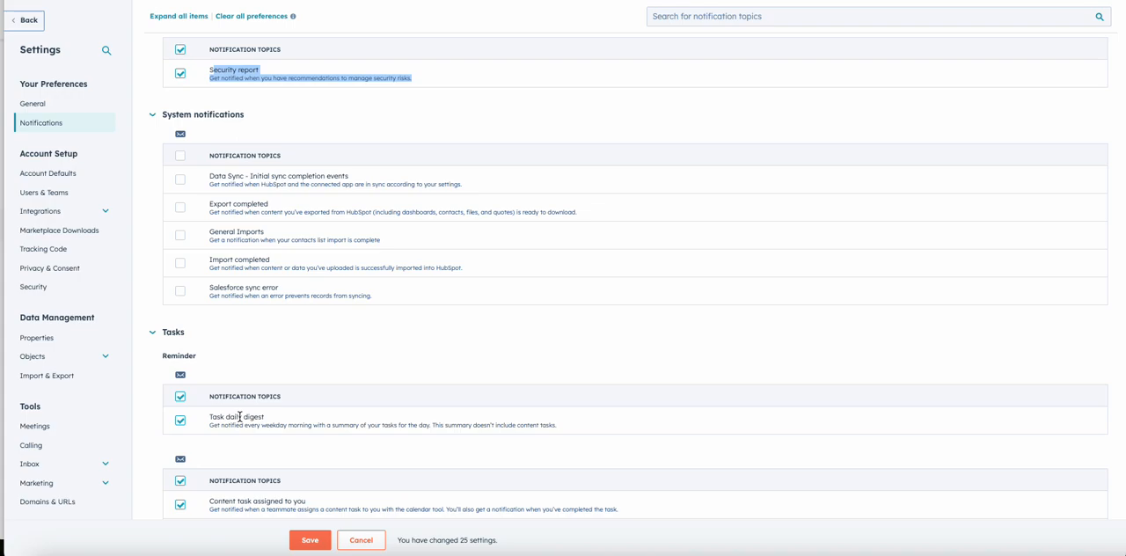
{"action": "scroll", "coordinate": [240, 418], "scroll_direction": "down", "scroll_amount": 2}
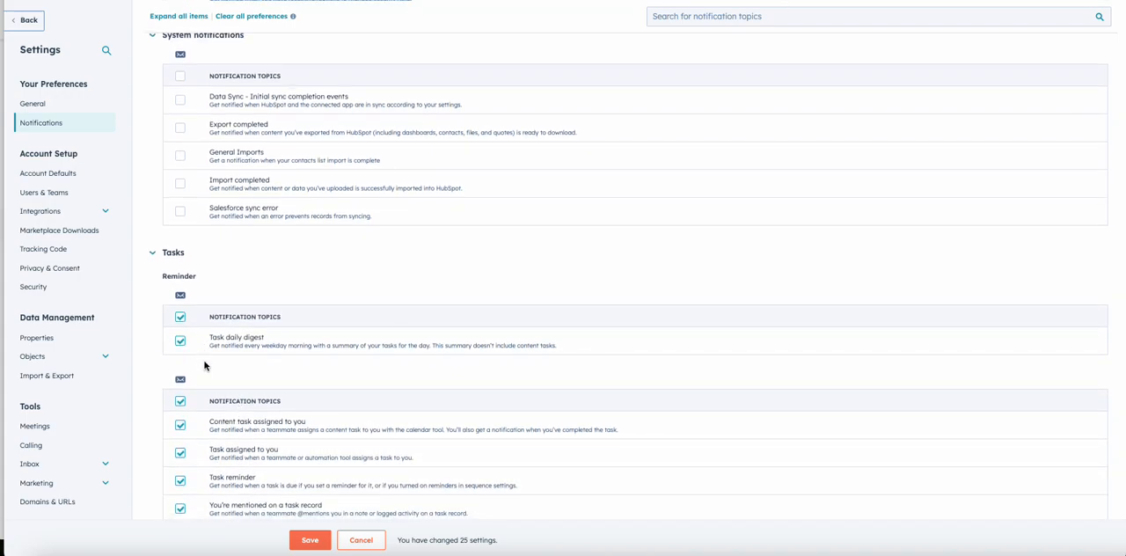
{"action": "scroll", "coordinate": [206, 439], "scroll_direction": "down", "scroll_amount": 2}
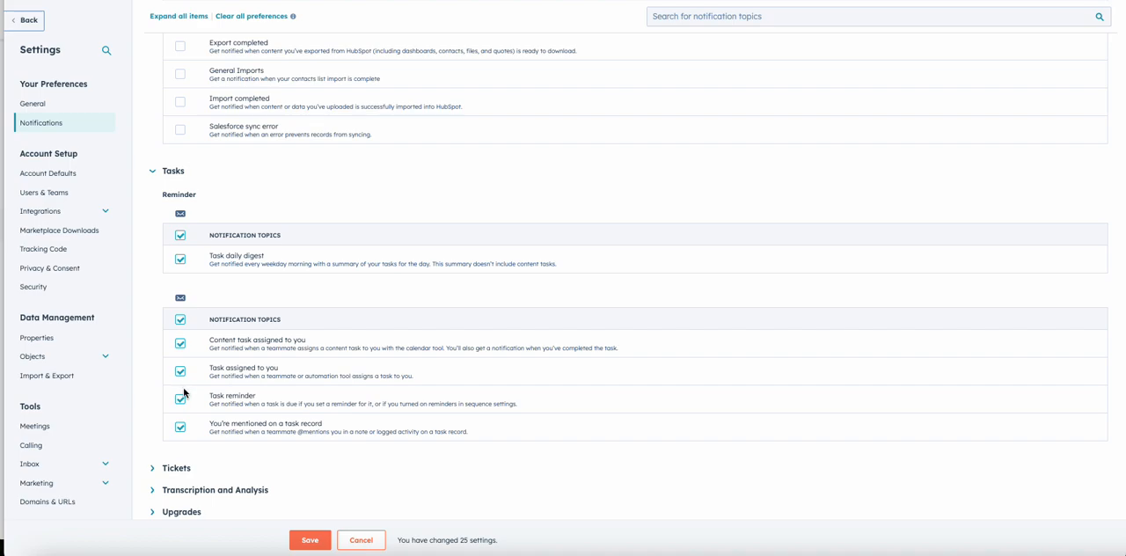
{"action": "scroll", "coordinate": [211, 460], "scroll_direction": "down", "scroll_amount": 2}
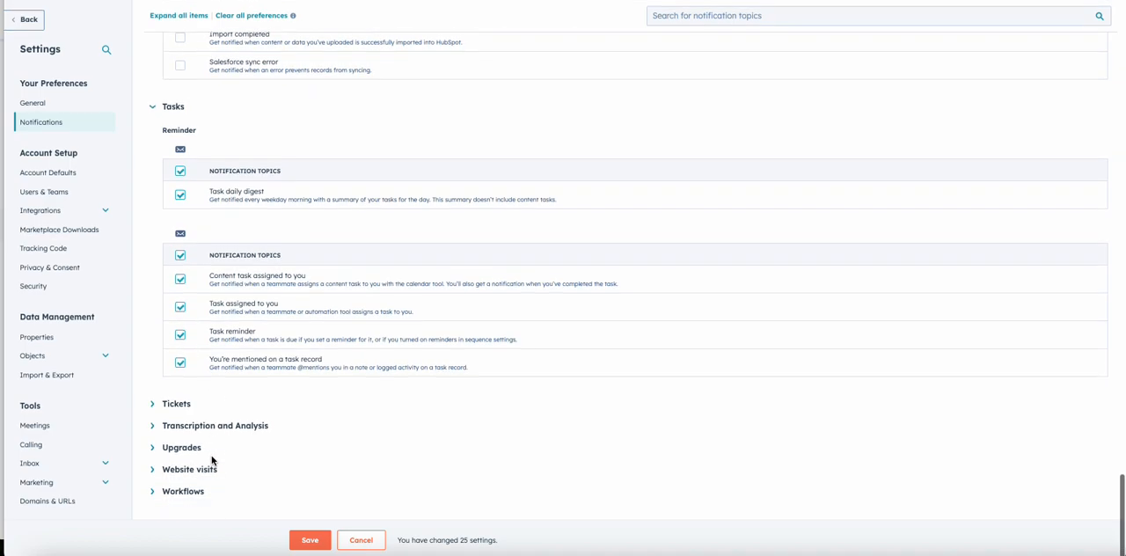
Step: Expand the Tickets and the Transcription and Analysis topics to review their ticket, recording and transcription notifications
{"action": "left_click", "coordinate": [184, 410]}
{"action": "scroll", "coordinate": [194, 440], "scroll_direction": "down", "scroll_amount": 1}
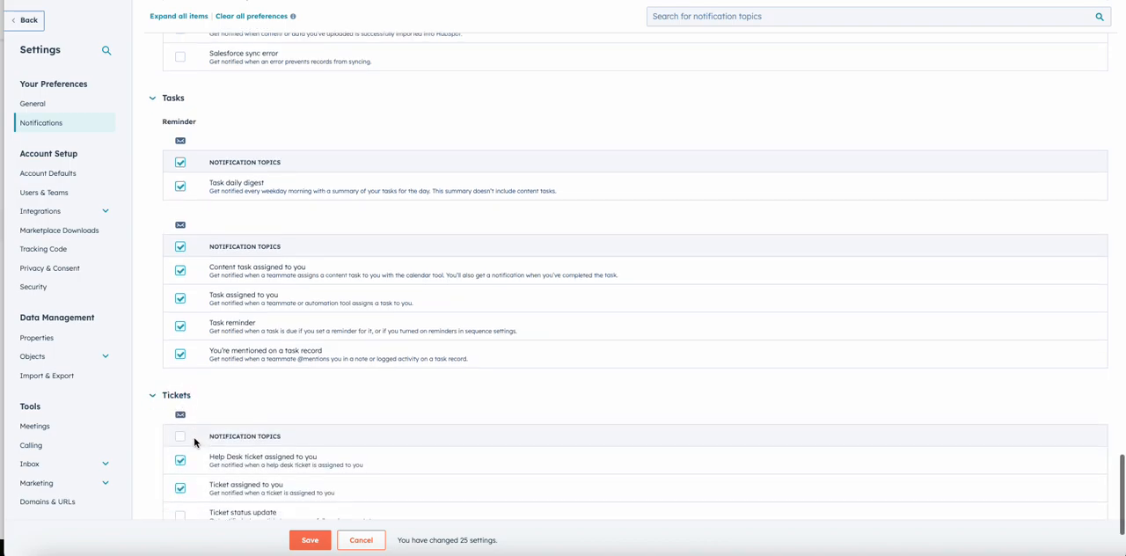
{"action": "scroll", "coordinate": [255, 454], "scroll_direction": "down", "scroll_amount": 2}
{"action": "scroll", "coordinate": [264, 454], "scroll_direction": "down", "scroll_amount": 1}
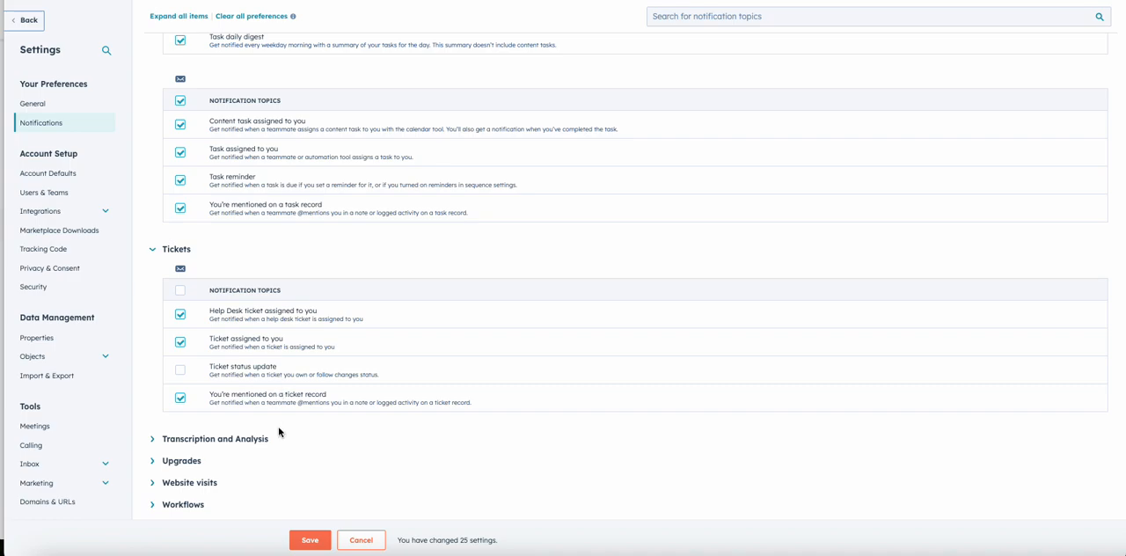
{"action": "scroll", "coordinate": [279, 431], "scroll_direction": "down", "scroll_amount": 1}
{"action": "left_click", "coordinate": [215, 427]}
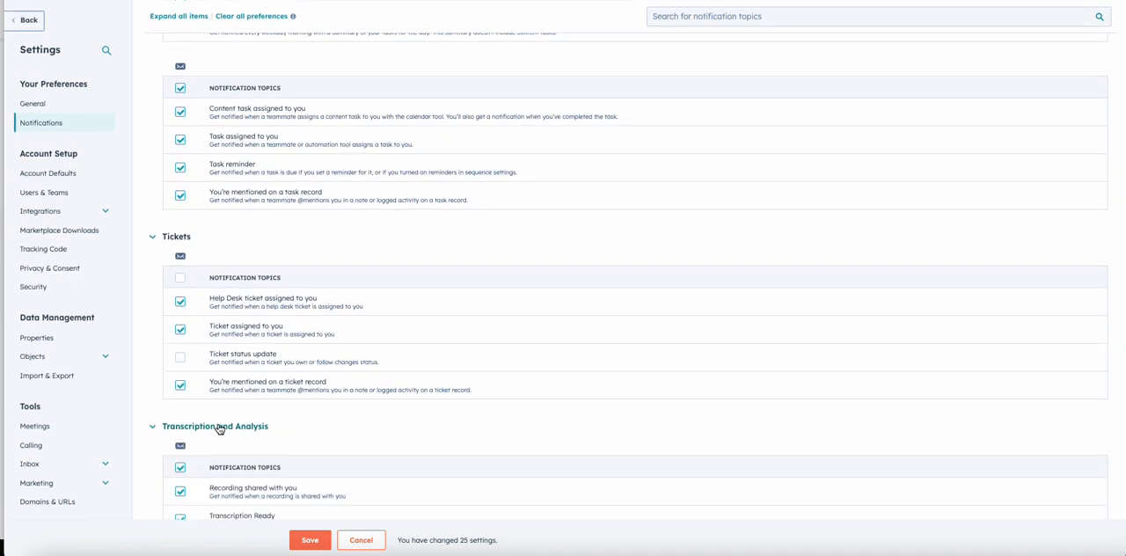
{"action": "scroll", "coordinate": [221, 423], "scroll_direction": "down", "scroll_amount": 3}
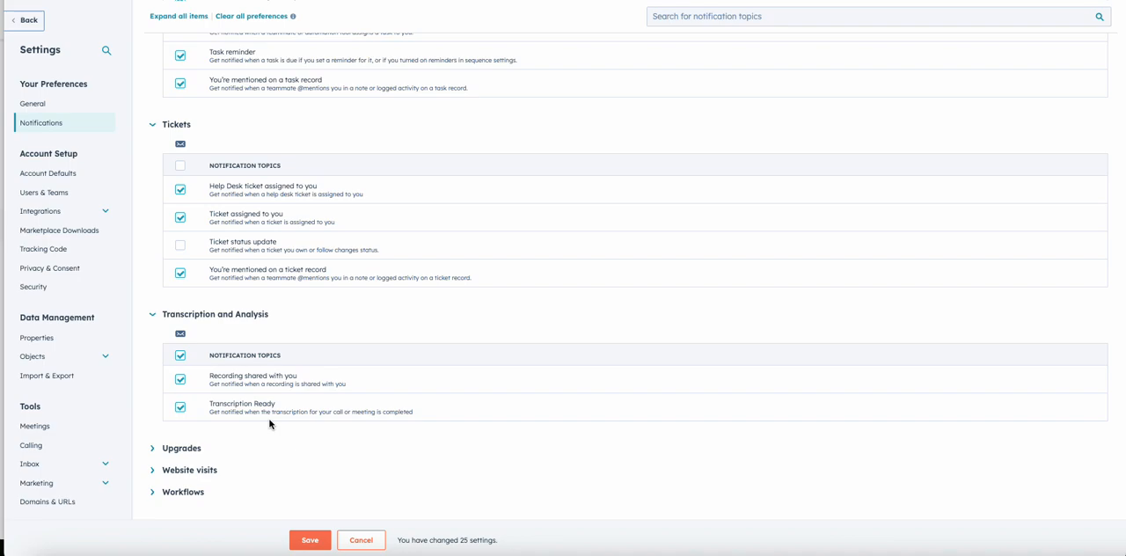
Step: Expand the Upgrades and Website visits topics to review the seat request notification and the contact, company and prospect visit options
{"action": "left_click", "coordinate": [185, 449]}
{"action": "scroll", "coordinate": [288, 405], "scroll_direction": "down", "scroll_amount": 1}
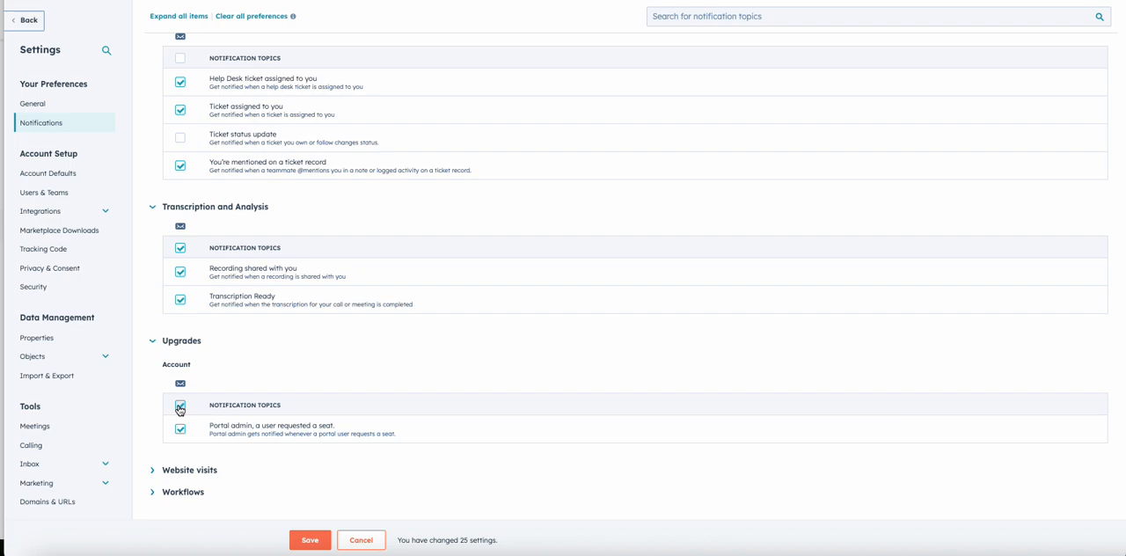
{"action": "left_click", "coordinate": [188, 469]}
{"action": "scroll", "coordinate": [189, 473], "scroll_direction": "down", "scroll_amount": 2}
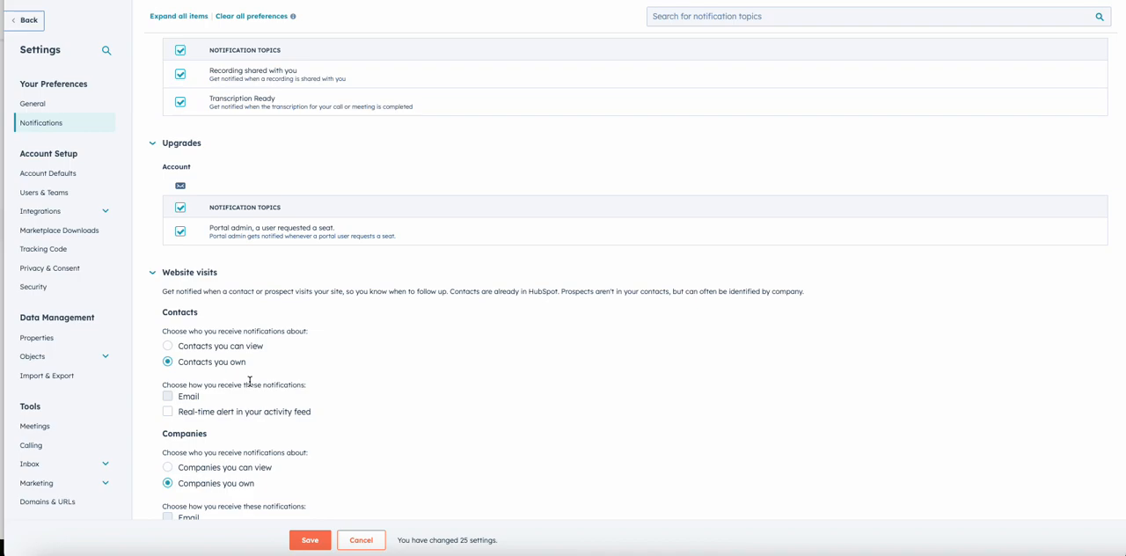
{"action": "scroll", "coordinate": [249, 381], "scroll_direction": "down", "scroll_amount": 1}
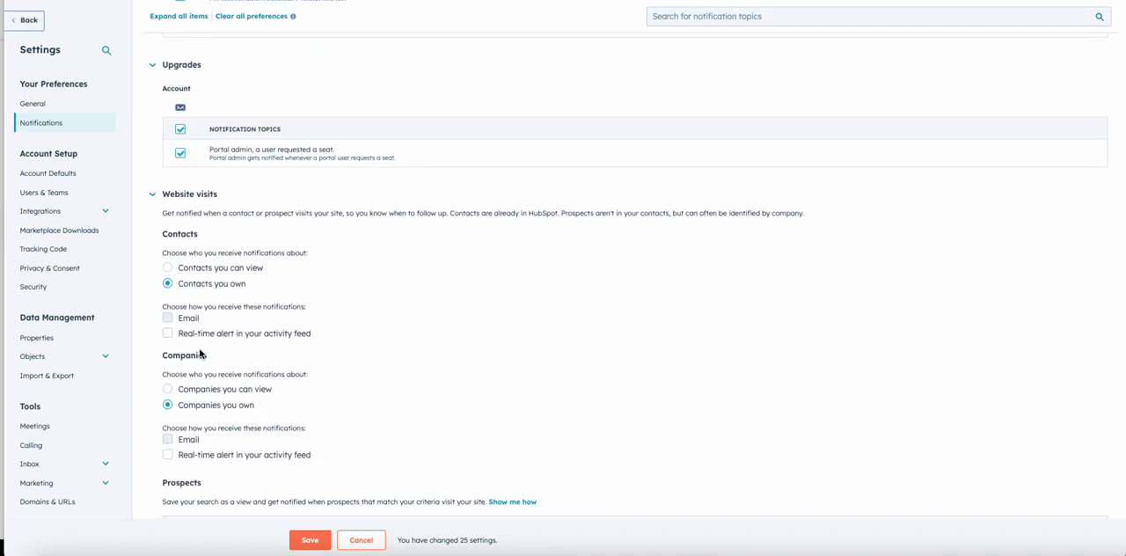
{"action": "scroll", "coordinate": [398, 458], "scroll_direction": "down", "scroll_amount": 1}
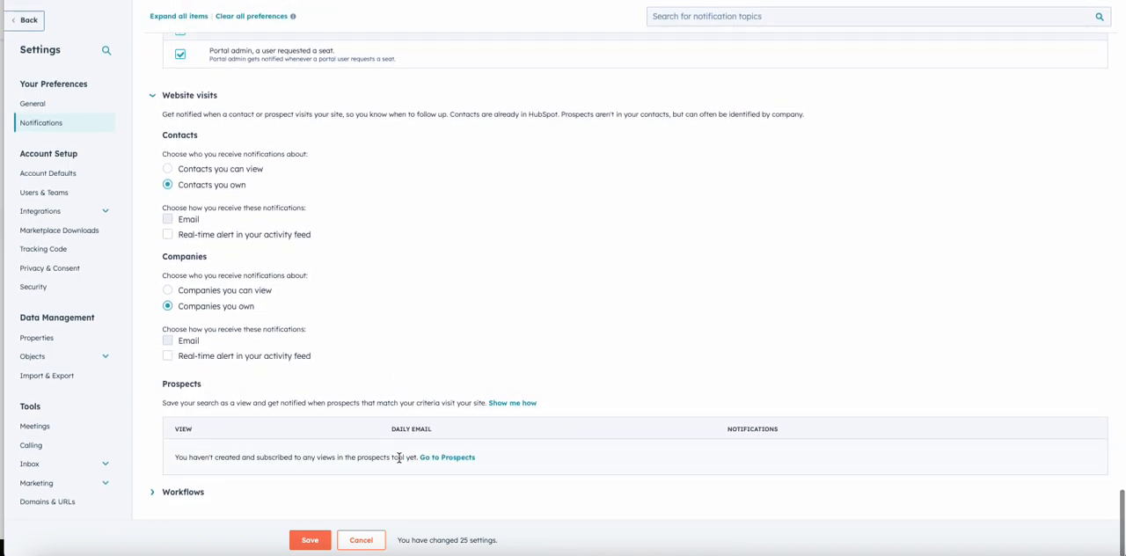
Step: Expand the Workflows topic and review the description of its custom notification from the workflows tool
{"action": "left_click", "coordinate": [206, 493]}
{"action": "scroll", "coordinate": [208, 499], "scroll_direction": "down", "scroll_amount": 1}
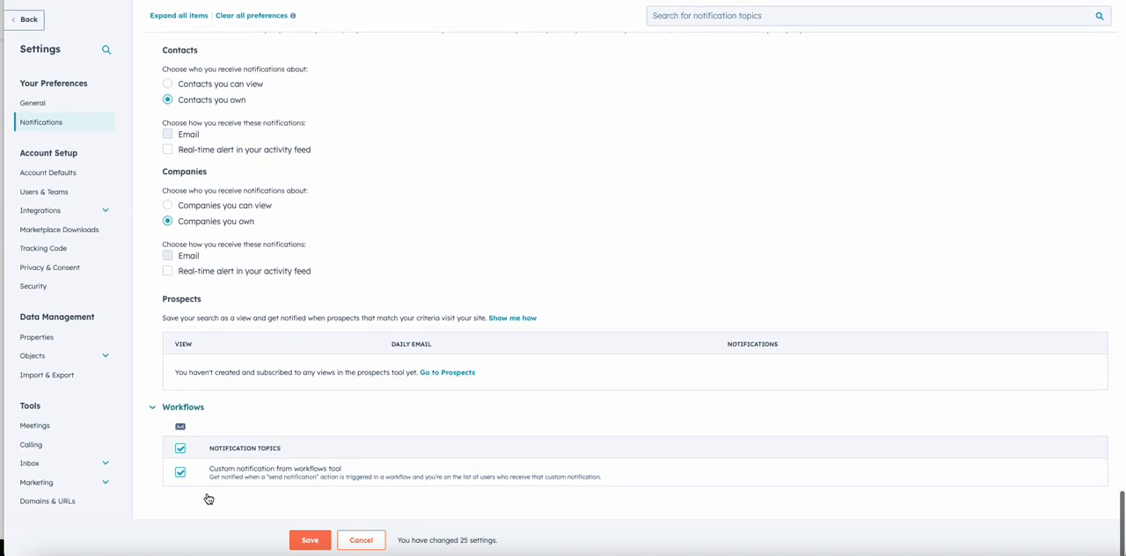
{"action": "left_click_drag", "start_coordinate": [354, 475], "coordinate": [210, 473]}
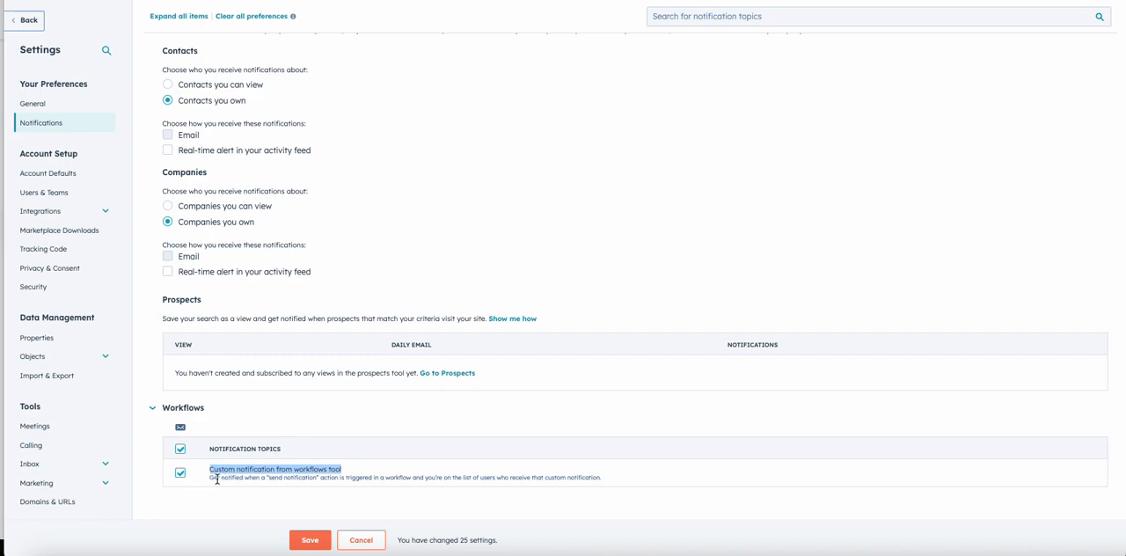
{"action": "left_click_drag", "start_coordinate": [209, 480], "coordinate": [340, 481]}
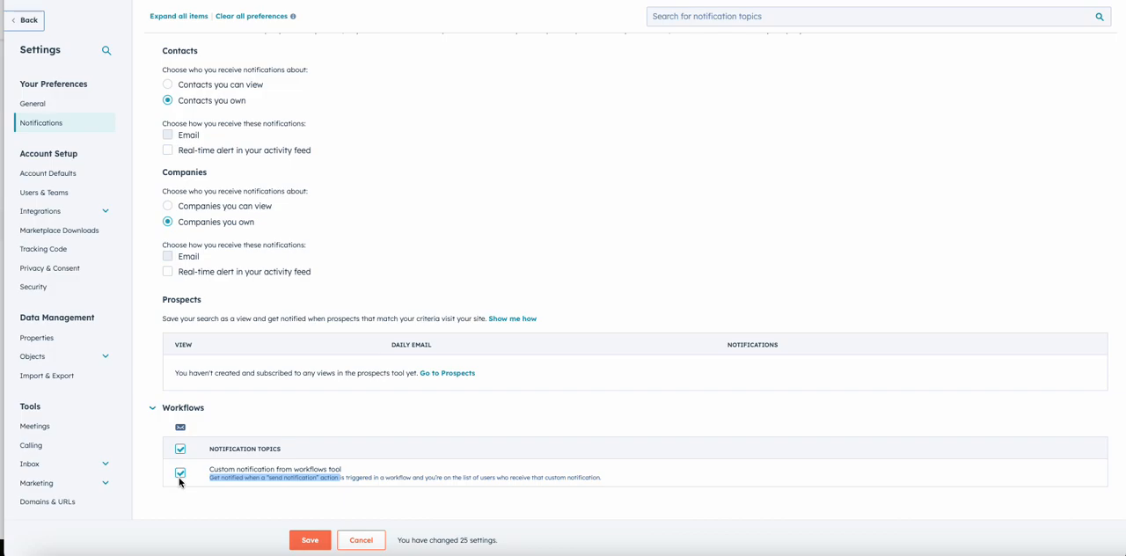
Step: Return to the start of the email notification topics and collapse the Calling and Comments topics
{"action": "scroll", "coordinate": [239, 348], "scroll_direction": "up", "scroll_amount": 20}
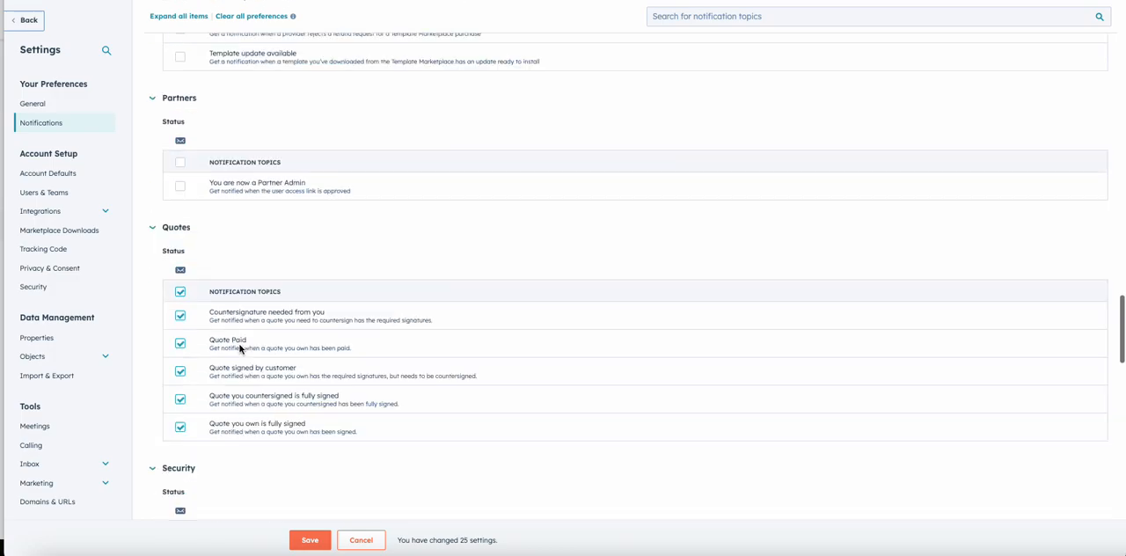
{"action": "scroll", "coordinate": [239, 345], "scroll_direction": "up", "scroll_amount": 10}
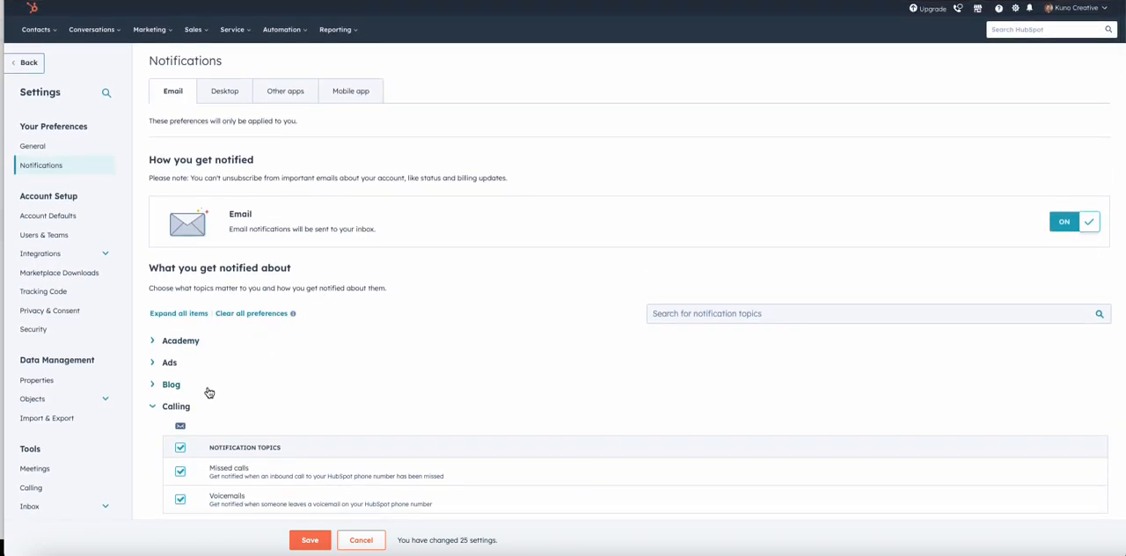
{"action": "left_click", "coordinate": [155, 410]}
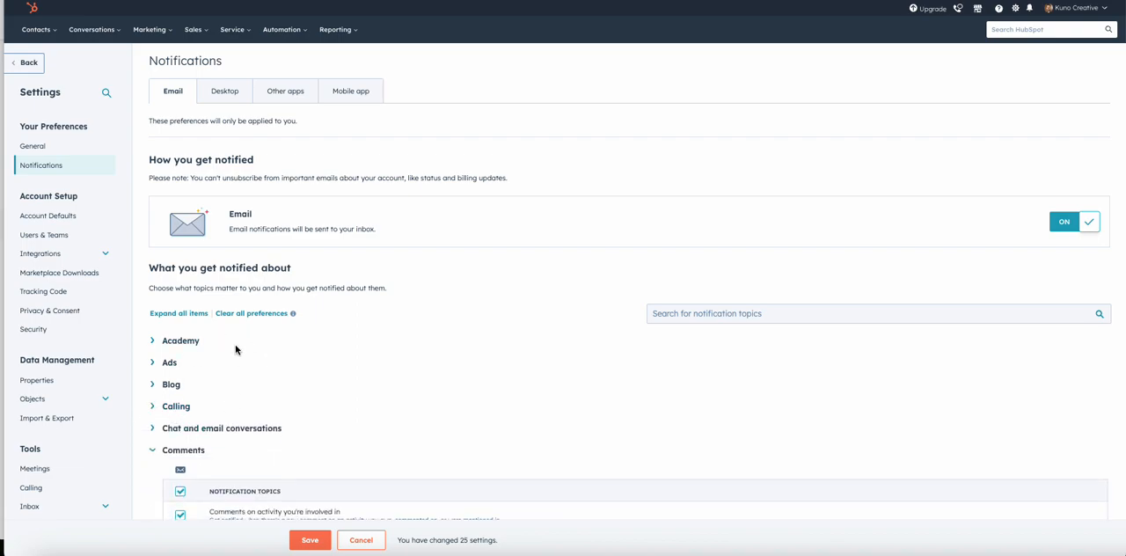
{"action": "left_click", "coordinate": [152, 450]}
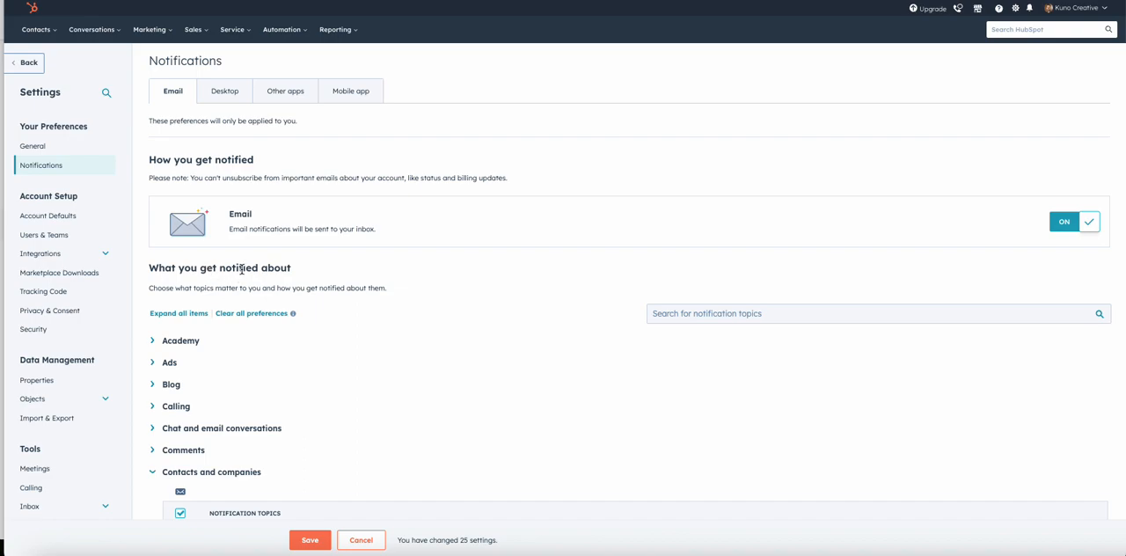
Step: Review the Desktop and Mobile app notification settings, and return to the Email notification settings
{"action": "left_click", "coordinate": [225, 96]}
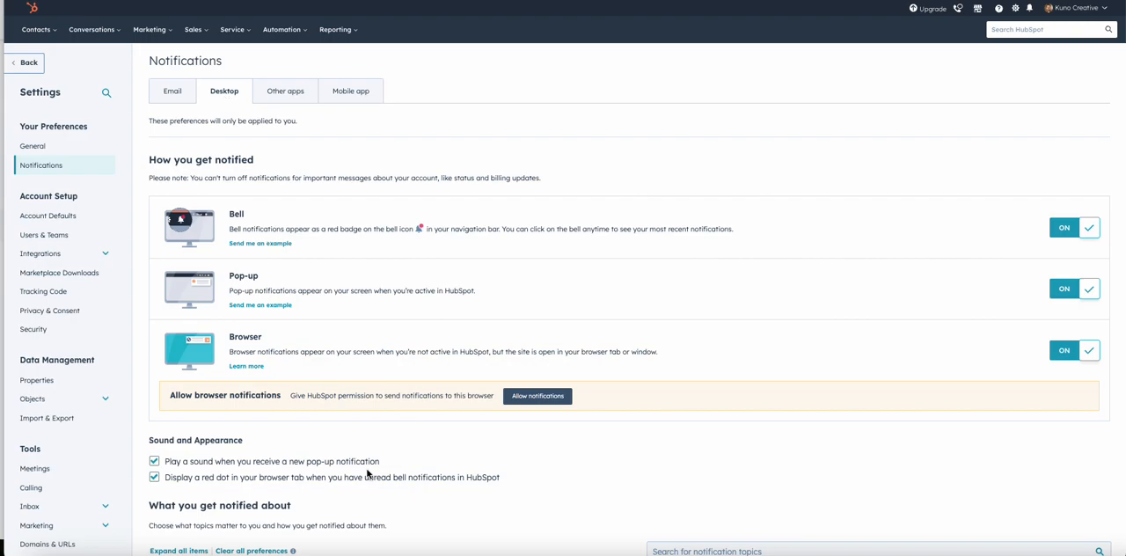
{"action": "scroll", "coordinate": [367, 473], "scroll_direction": "down", "scroll_amount": 2}
{"action": "scroll", "coordinate": [346, 484], "scroll_direction": "up", "scroll_amount": 1}
{"action": "scroll", "coordinate": [345, 486], "scroll_direction": "up", "scroll_amount": 1}
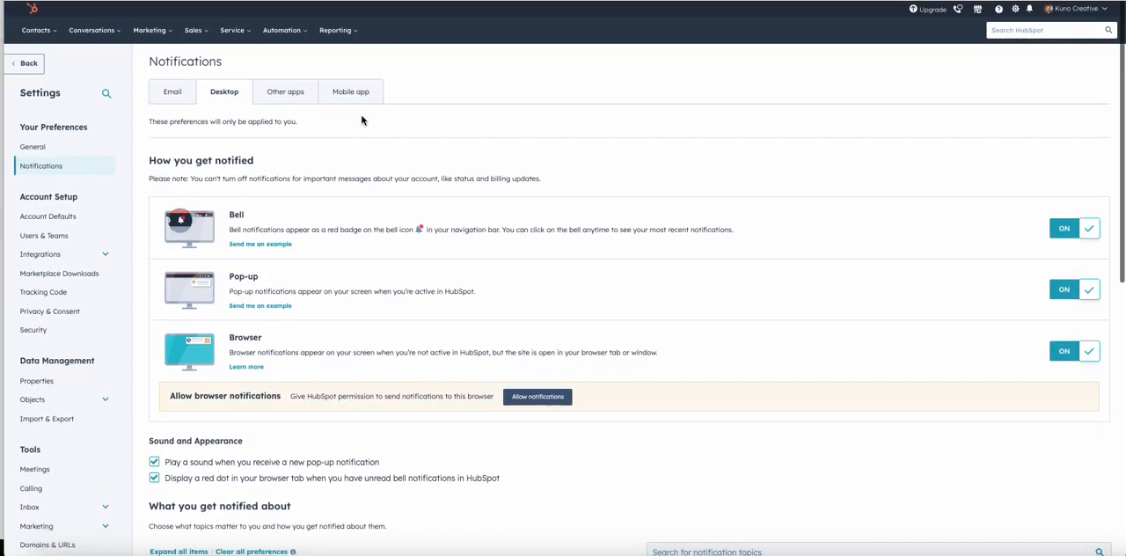
{"action": "left_click", "coordinate": [354, 93]}
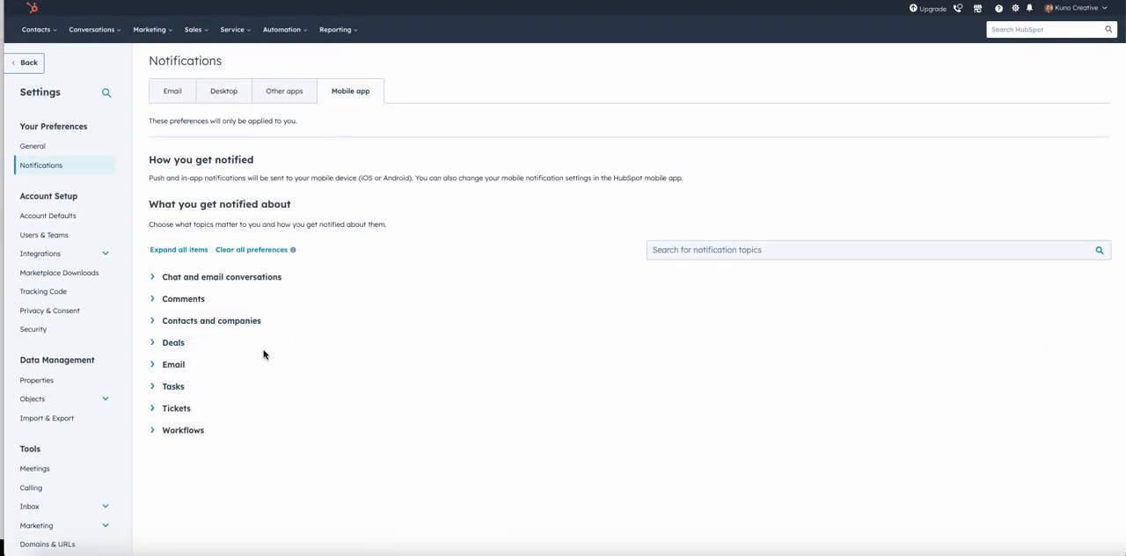
{"action": "left_click", "coordinate": [172, 92]}
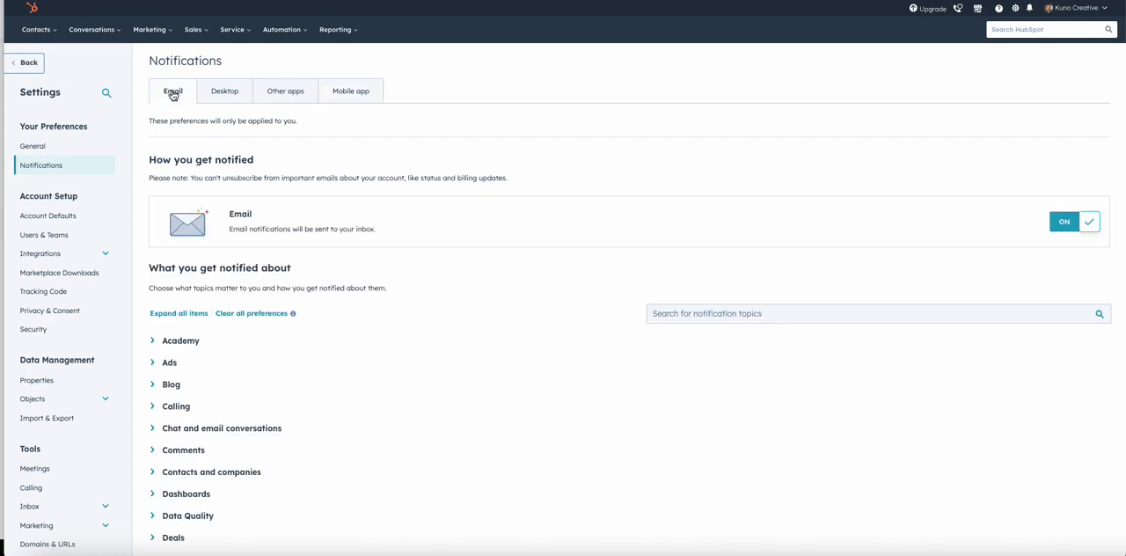